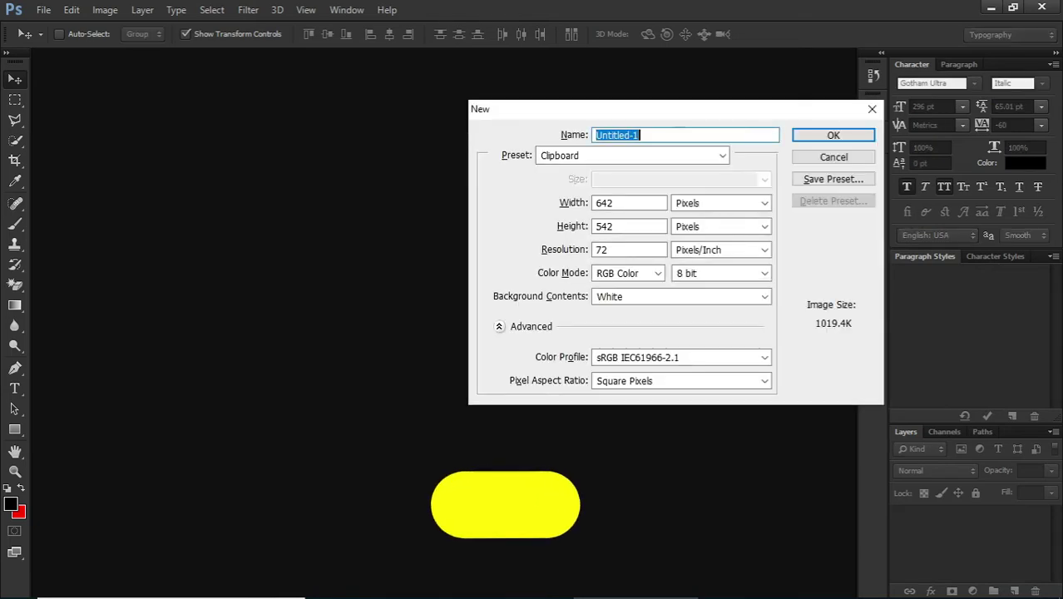
Step: Create a new document 1080 pixels wide and 1080 pixels high with a white background
{"action": "left_click", "coordinate": [591, 203]}
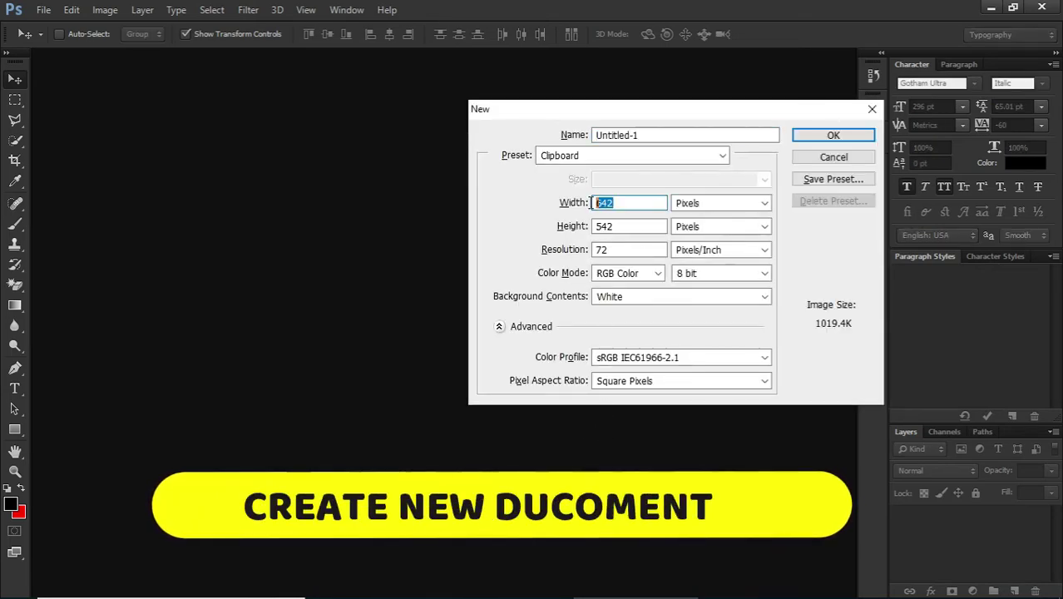
{"action": "type", "text": "1080"}
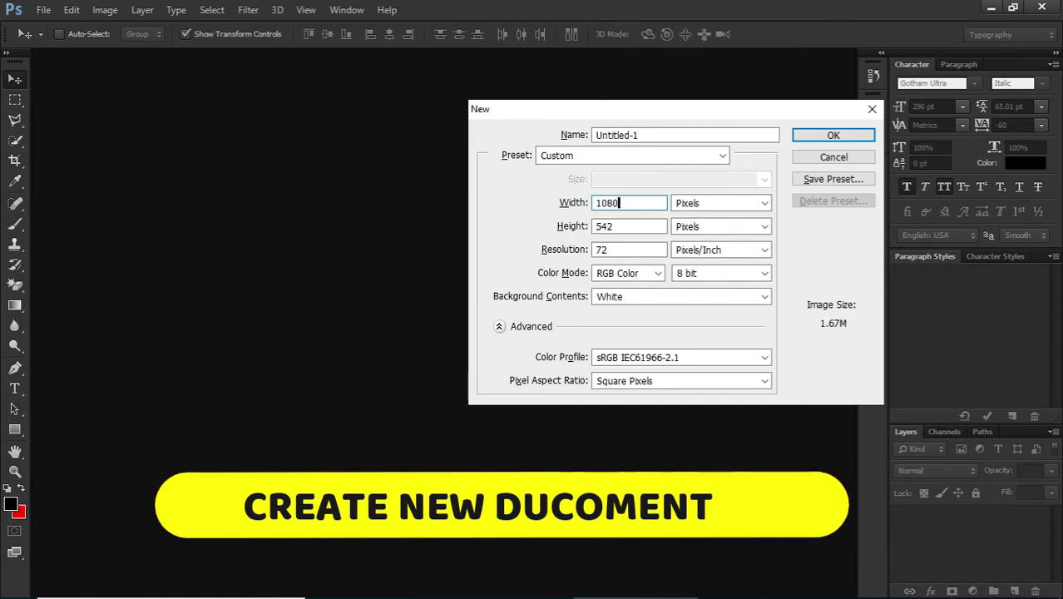
{"action": "key", "text": "Tab"}
{"action": "type", "text": "1080"}
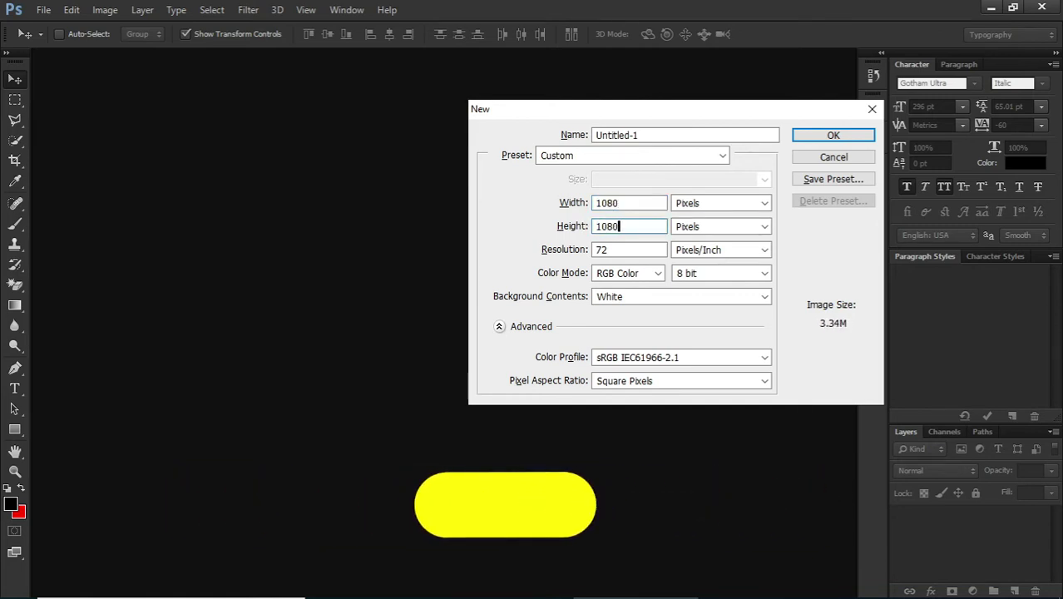
{"action": "key", "text": "Return"}
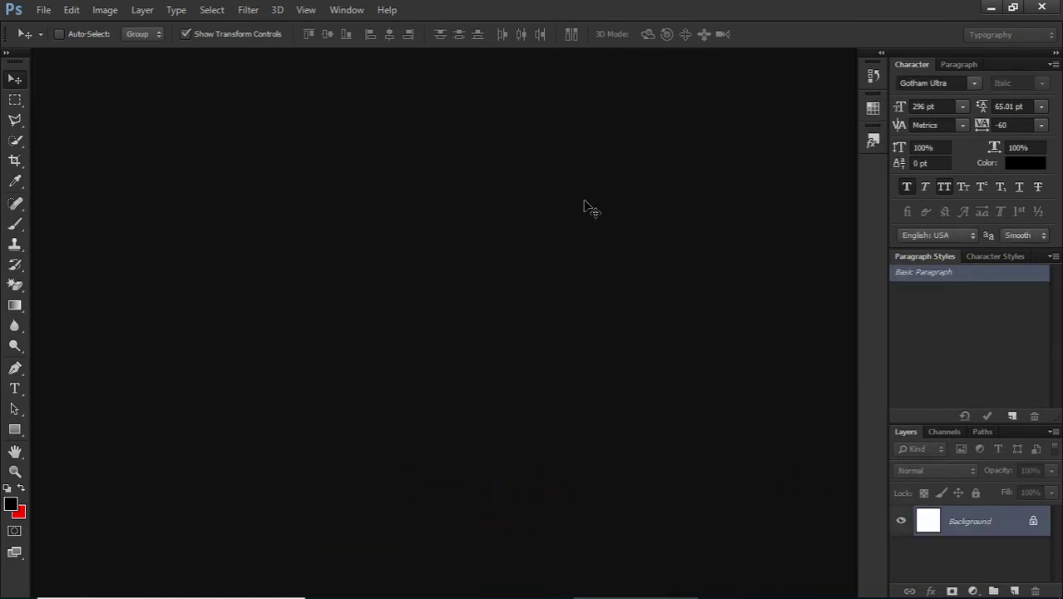
{"action": "key", "text": "ctrl+plus"}
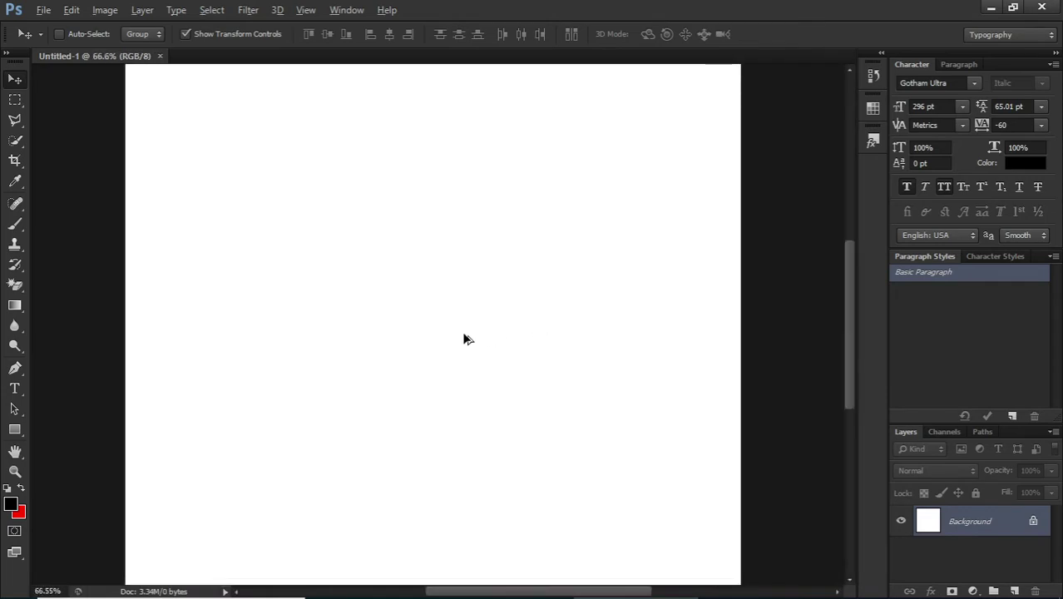
{"action": "key", "text": "ctrl+0"}
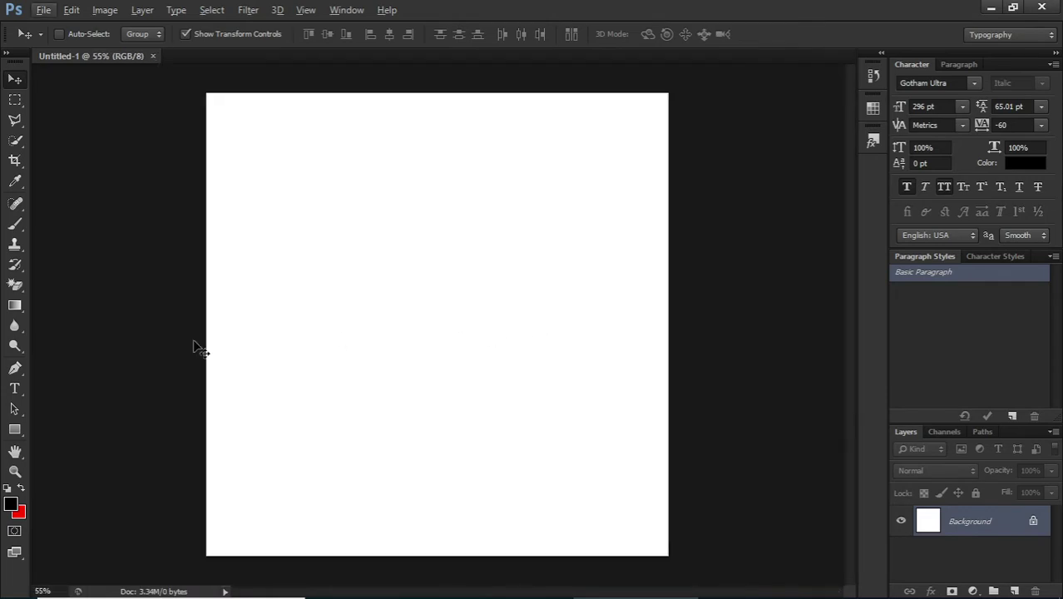
Step: Add the text SLICED in Gotham Ultra and position it across the middle of the canvas
{"action": "left_click", "coordinate": [15, 390]}
{"action": "left_click", "coordinate": [276, 303]}
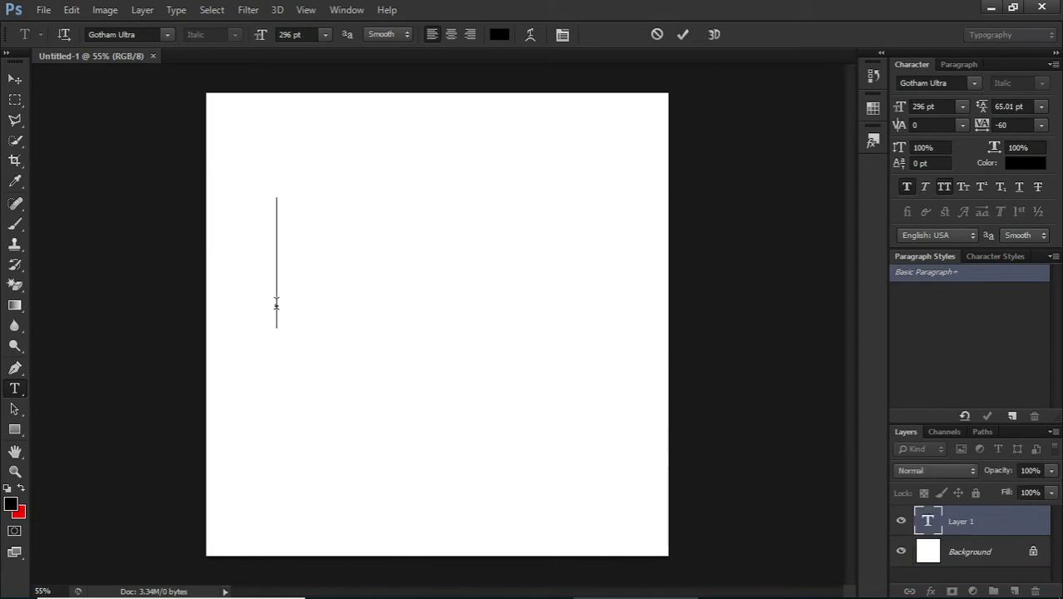
{"action": "type", "text": "SLICED"}
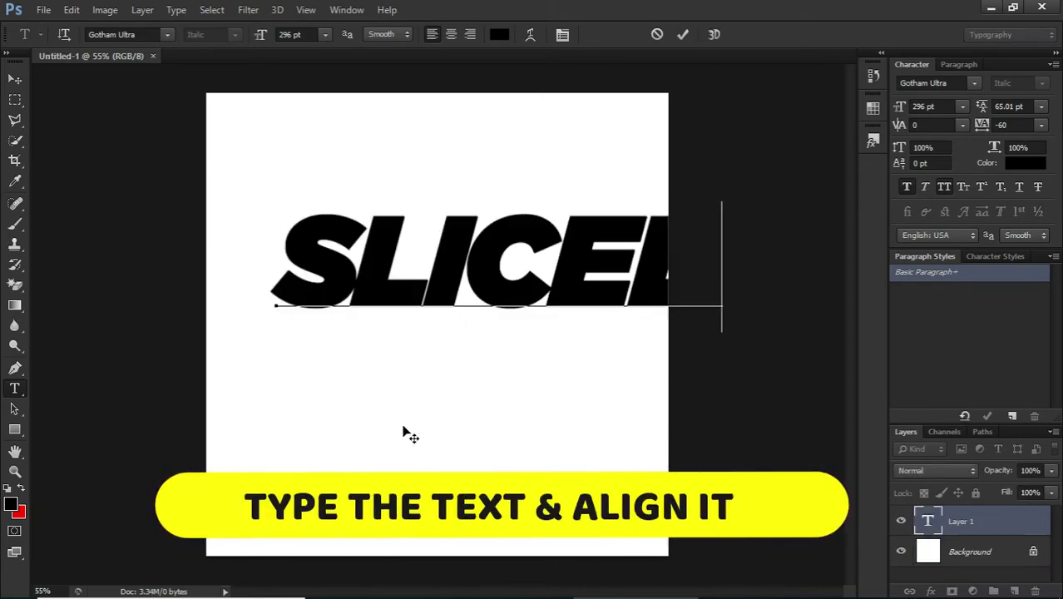
{"action": "mouse_move", "coordinate": [407, 433]}
{"action": "left_mouse_down"}
{"action": "mouse_move", "coordinate": [368, 446]}
{"action": "mouse_move", "coordinate": [415, 442]}
{"action": "mouse_move", "coordinate": [408, 448]}
{"action": "left_mouse_up"}
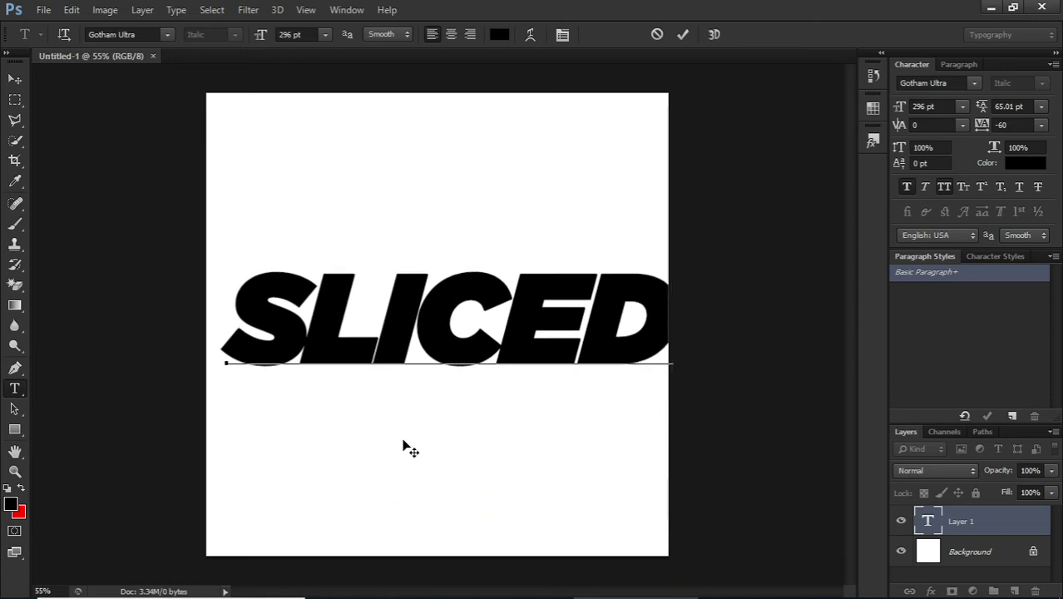
Step: Reduce the font size of the whole SLICED text to 278 pt so it fits within the canvas, and commit the text
{"action": "key", "text": "ctrl+a"}
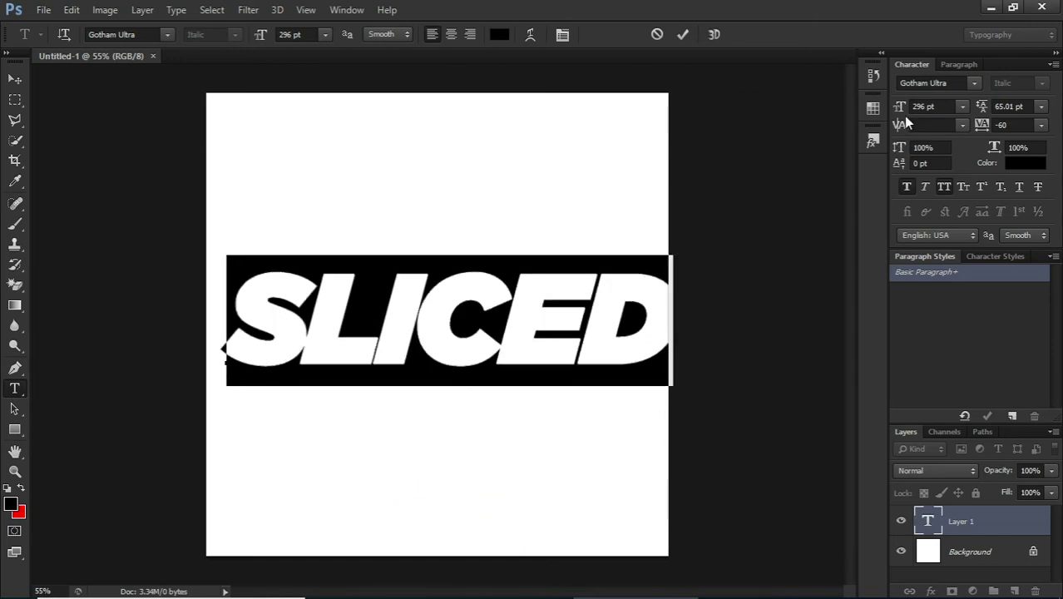
{"action": "key", "text": "Down"}
{"action": "key", "text": "Down"}
{"action": "key", "text": "Down"}
{"action": "key", "text": "Down"}
{"action": "key", "text": "Down"}
{"action": "key", "text": "Down"}
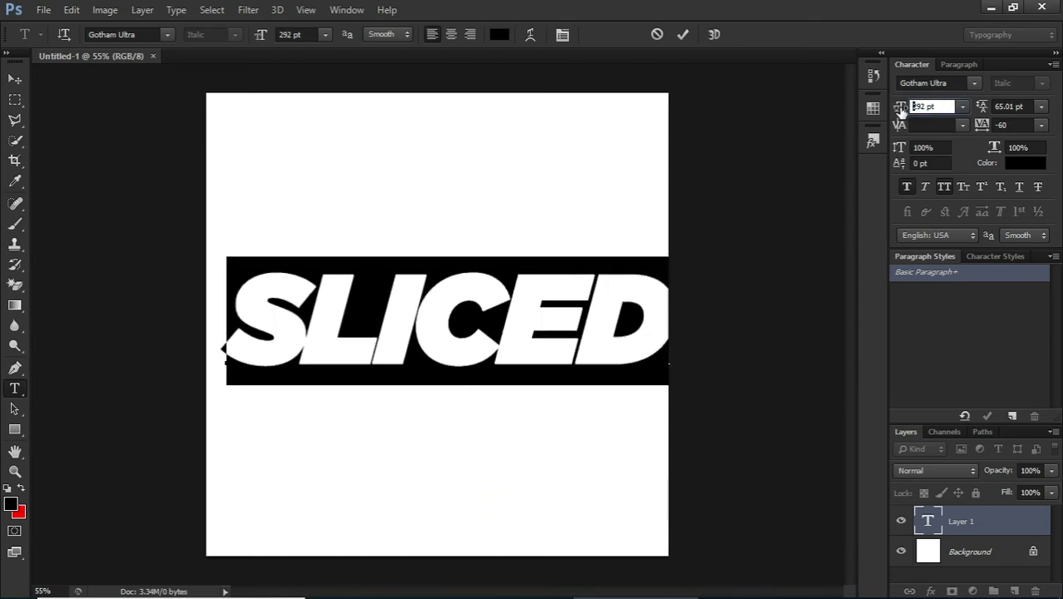
{"action": "left_click_drag", "start_coordinate": [901, 109], "coordinate": [819, 218]}
{"action": "left_click_drag", "start_coordinate": [516, 468], "coordinate": [513, 464]}
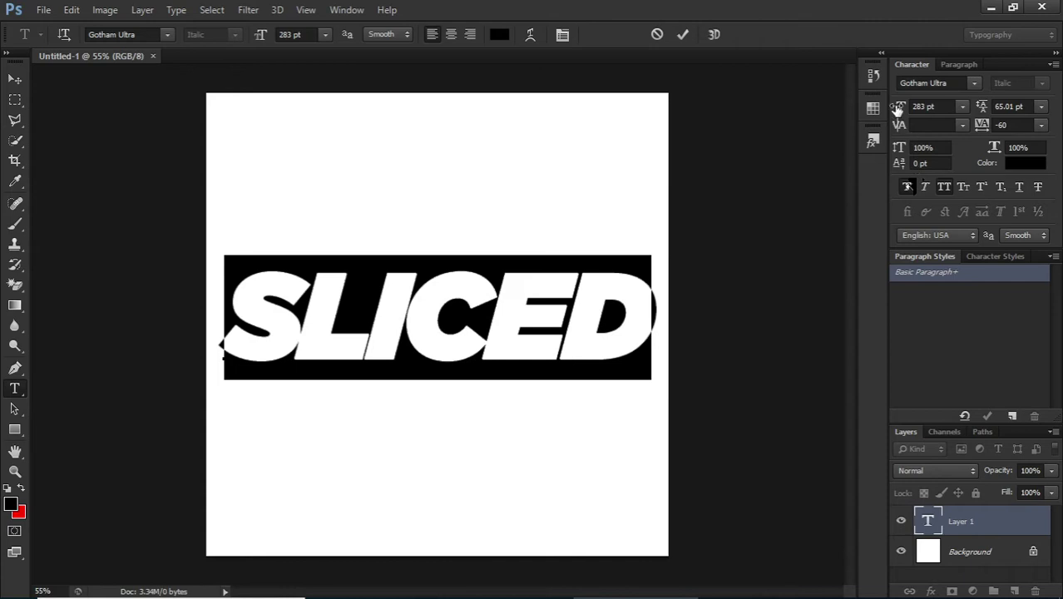
{"action": "left_click_drag", "start_coordinate": [899, 108], "coordinate": [807, 238]}
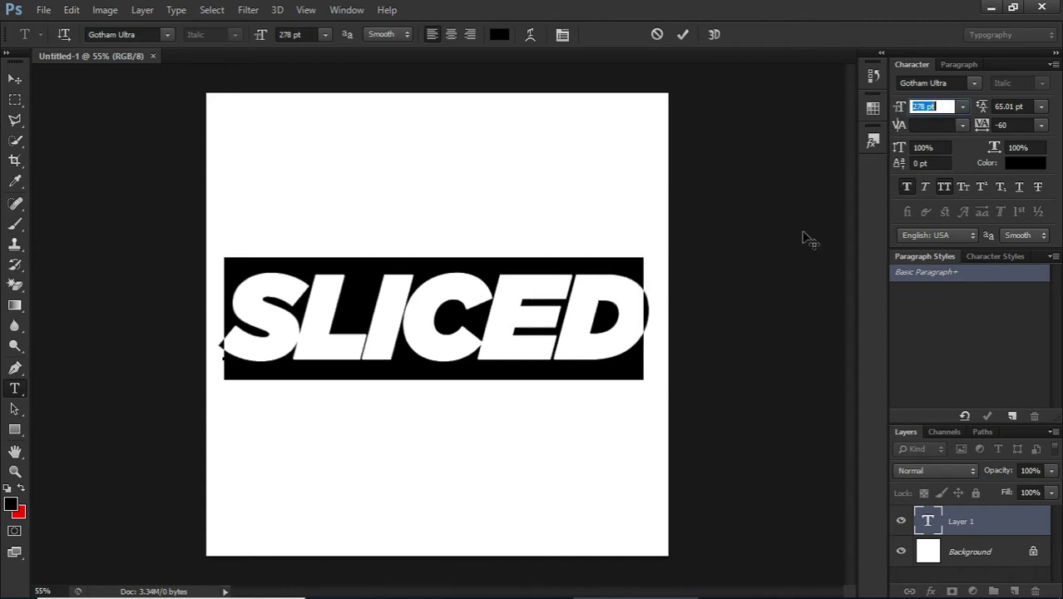
{"action": "left_click", "coordinate": [683, 34]}
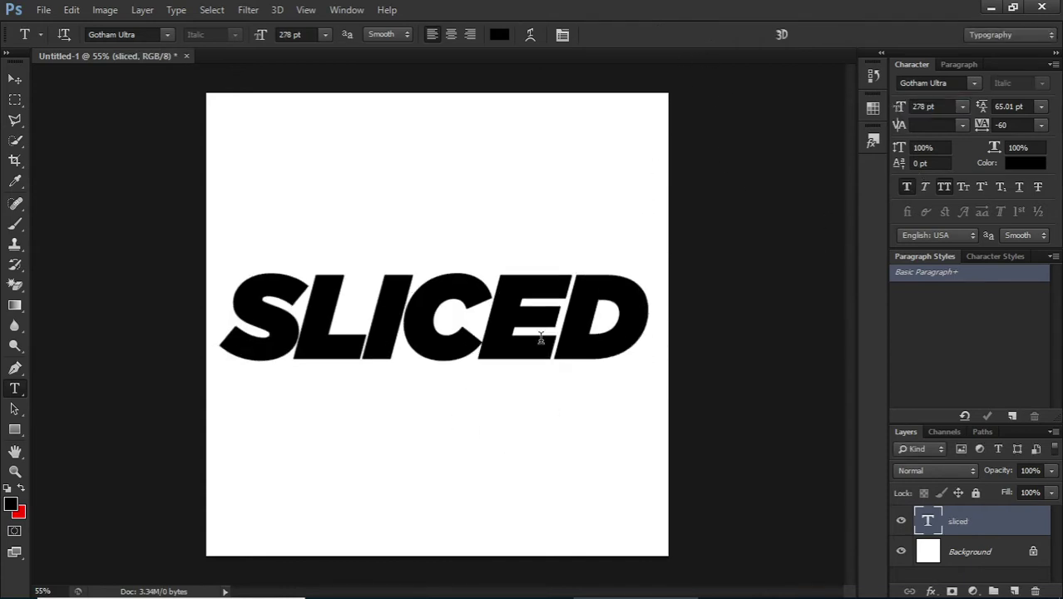
Step: Nudge the SLICED text to the horizontal centre of the canvas and rasterize its type layer
{"action": "key", "text": "v"}
{"action": "left_click_drag", "start_coordinate": [489, 347], "coordinate": [492, 346]}
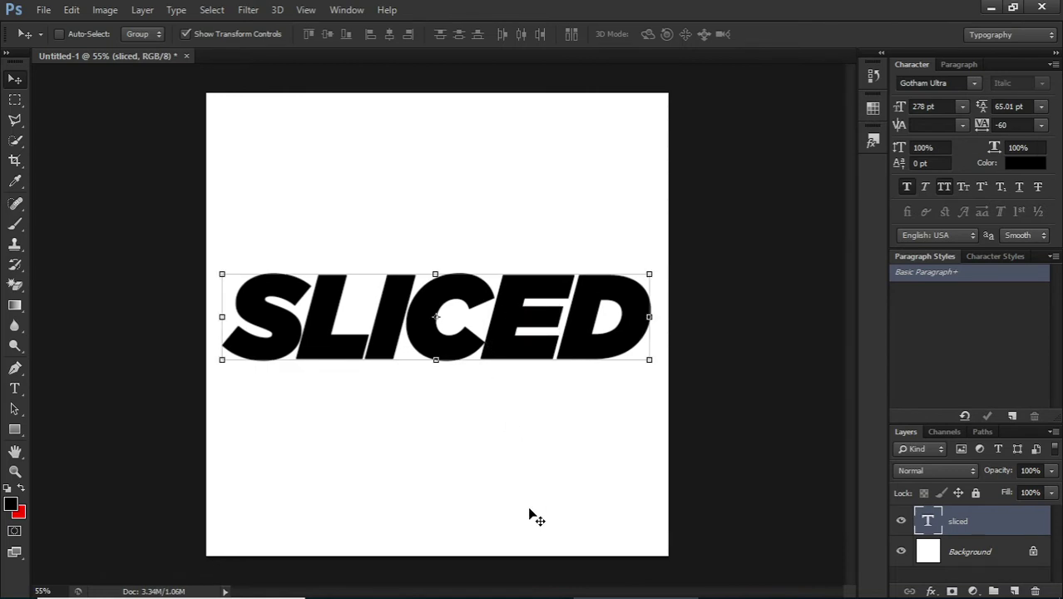
{"action": "key", "text": "ctrl+plus"}
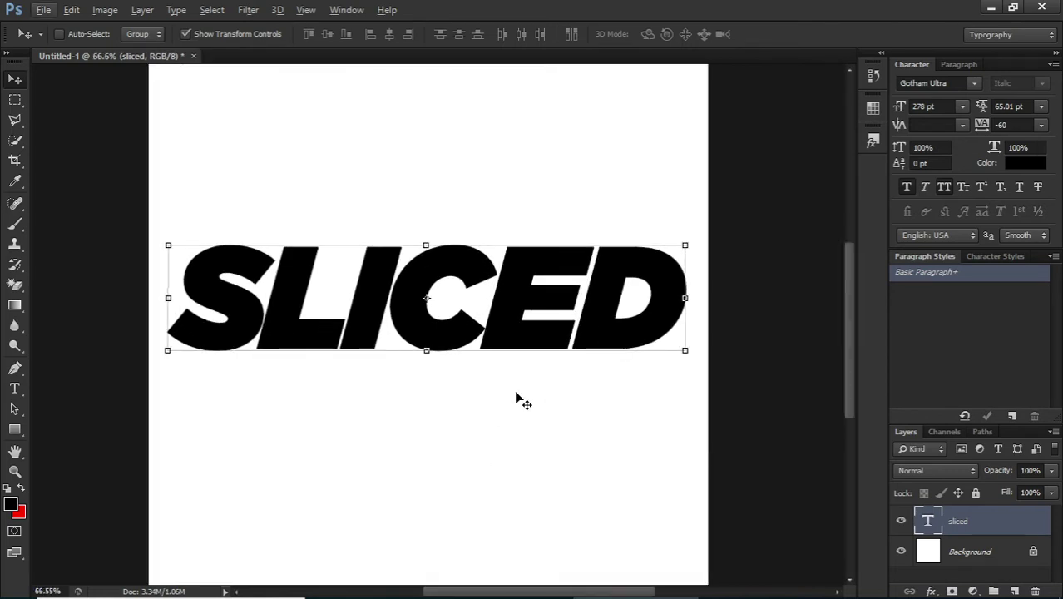
{"action": "right_click", "coordinate": [975, 525]}
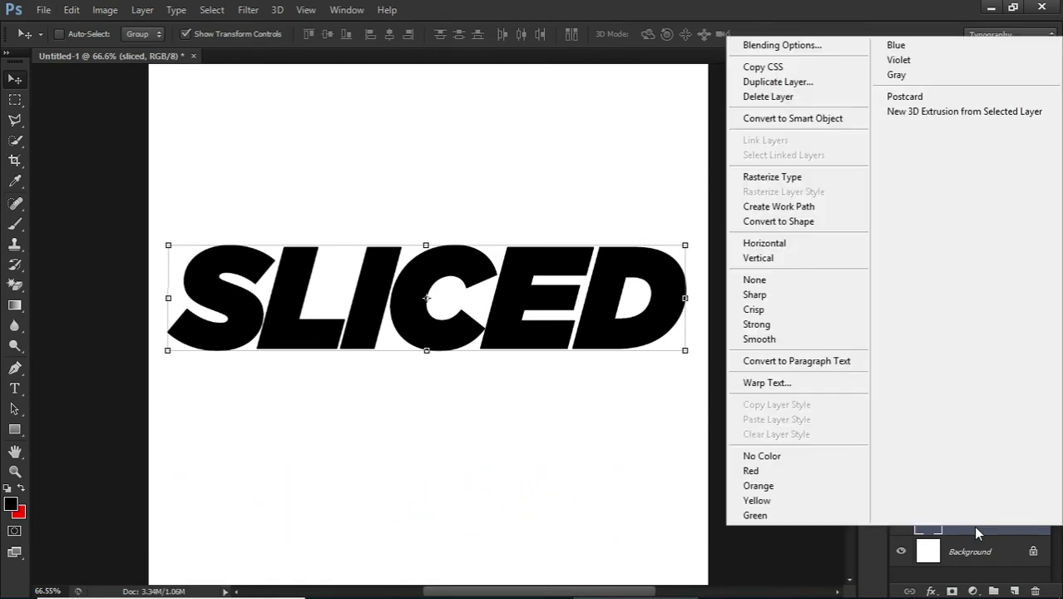
{"action": "left_click", "coordinate": [791, 179]}
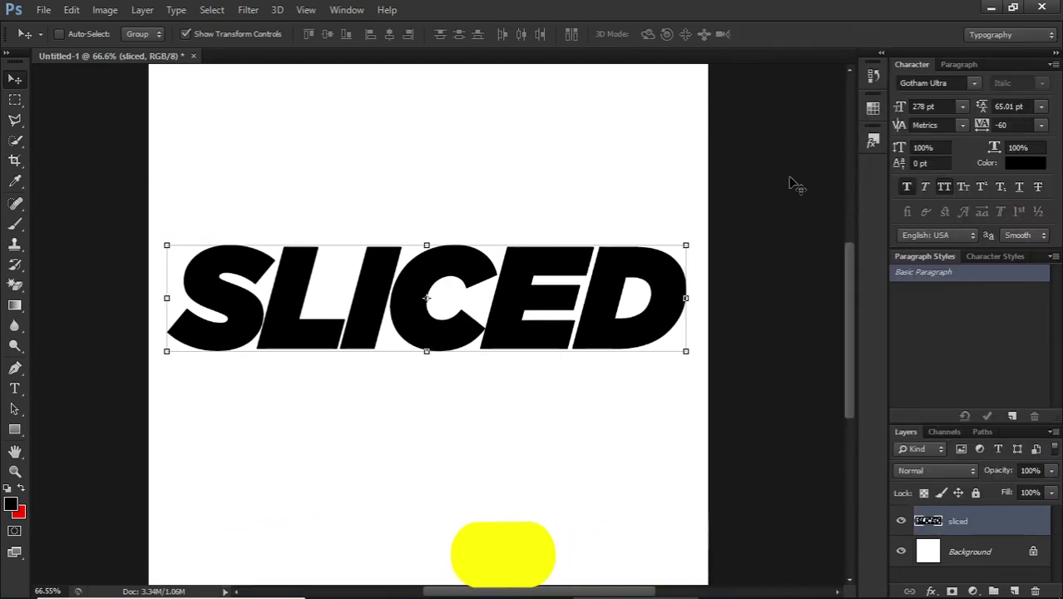
Step: Select the lower part of SLICED with the Polygonal Lasso, cutting diagonally from the S's lower left to the D's upper right
{"action": "left_click", "coordinate": [14, 122]}
{"action": "right_click", "coordinate": [14, 121]}
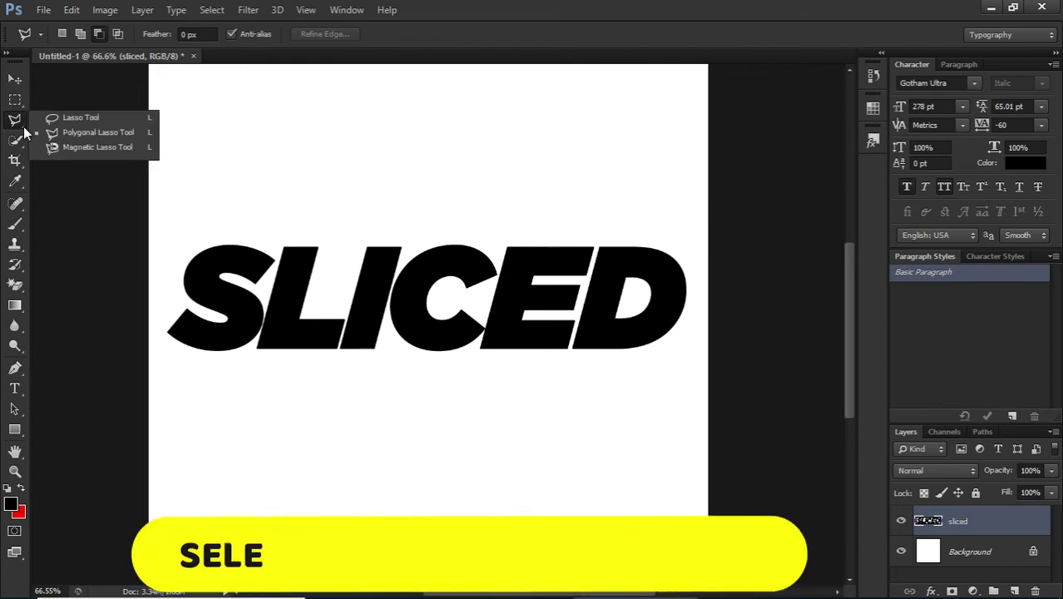
{"action": "left_click", "coordinate": [100, 131]}
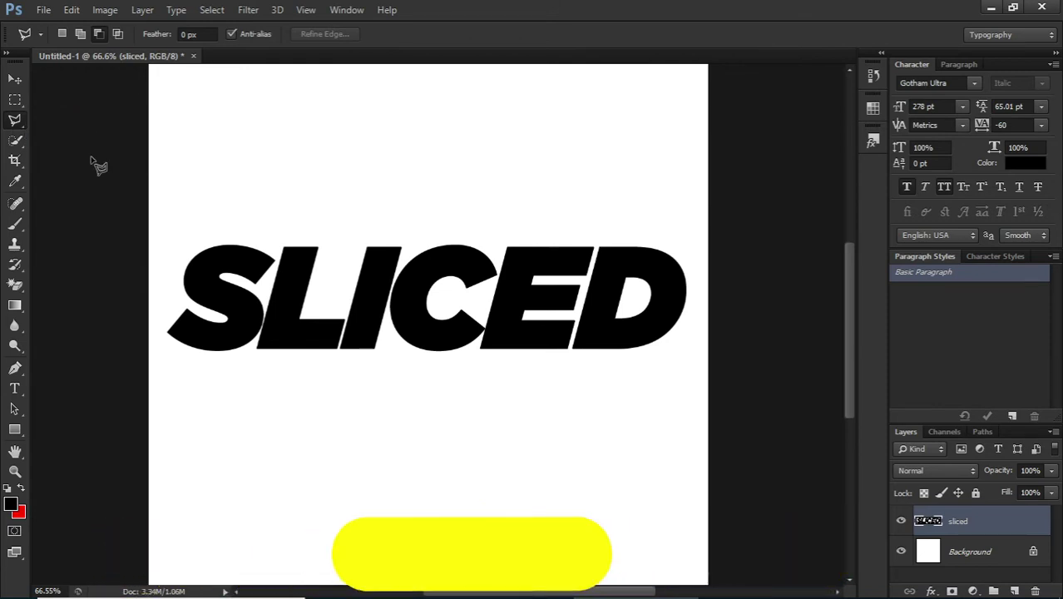
{"action": "left_click", "coordinate": [157, 350]}
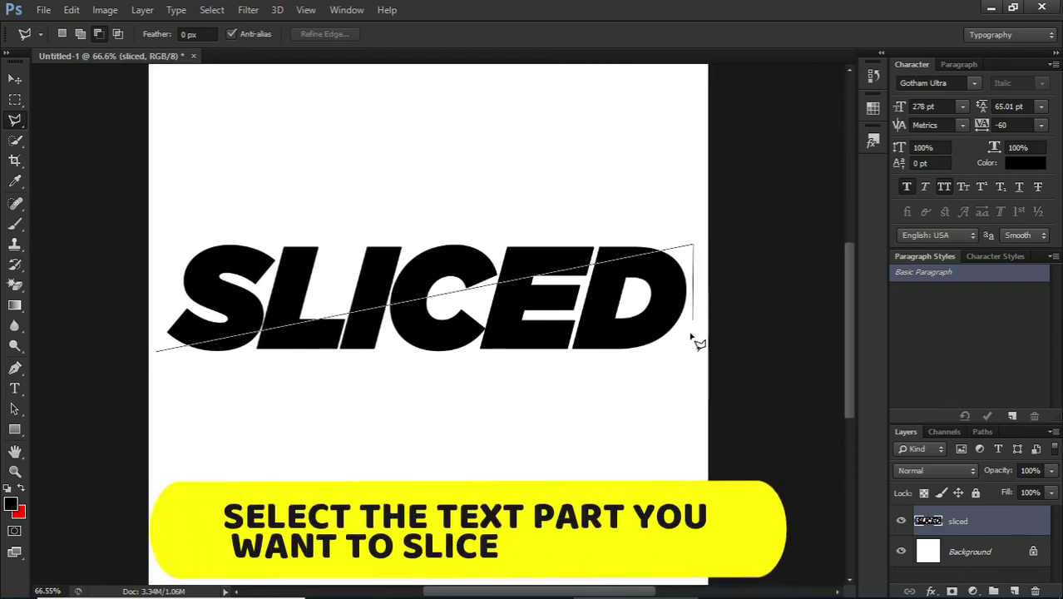
{"action": "left_click", "coordinate": [158, 352]}
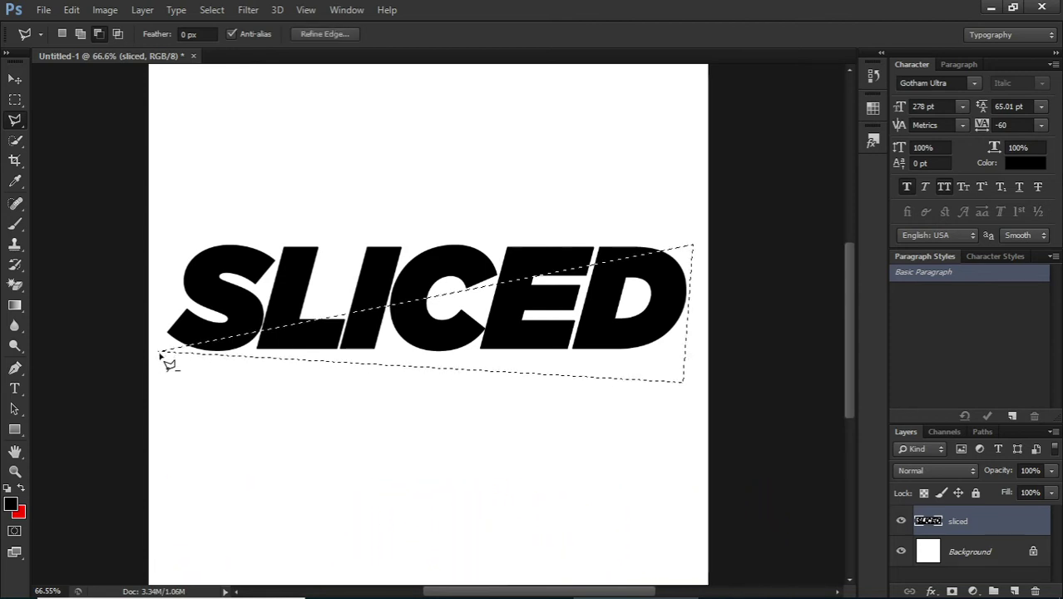
Step: Move the selected lower part slightly down and to the right to open a diagonal gap in the text, and deselect it
{"action": "key", "text": "v"}
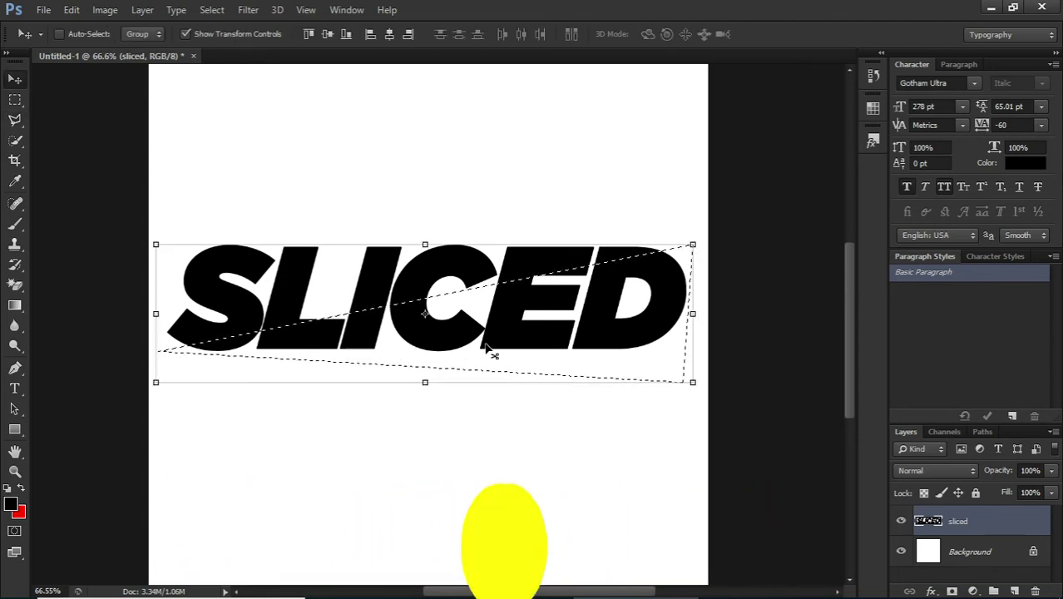
{"action": "left_click_drag", "start_coordinate": [487, 344], "coordinate": [490, 354]}
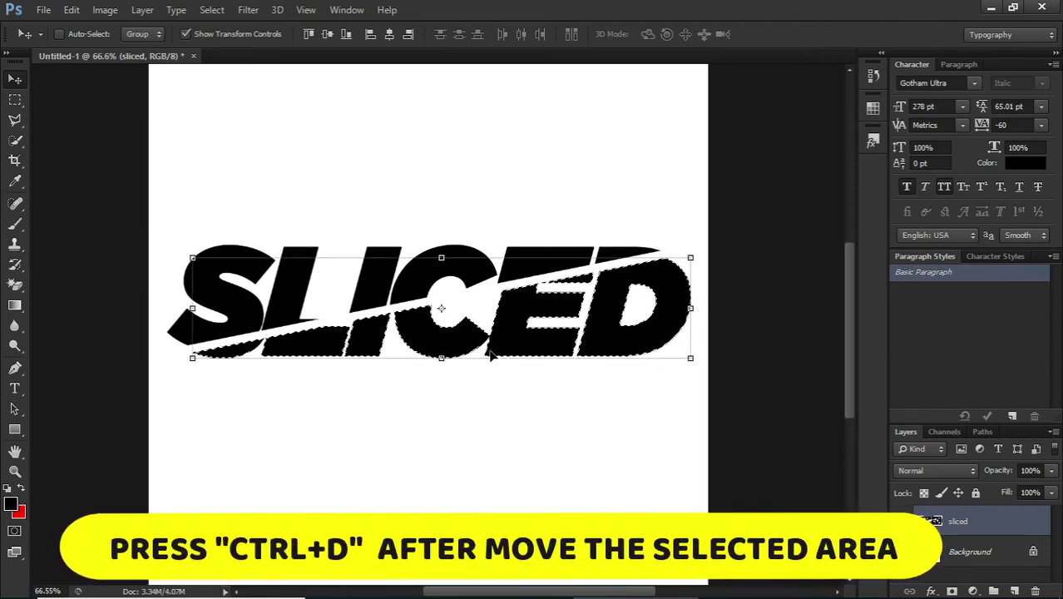
{"action": "key", "text": "ctrl+d"}
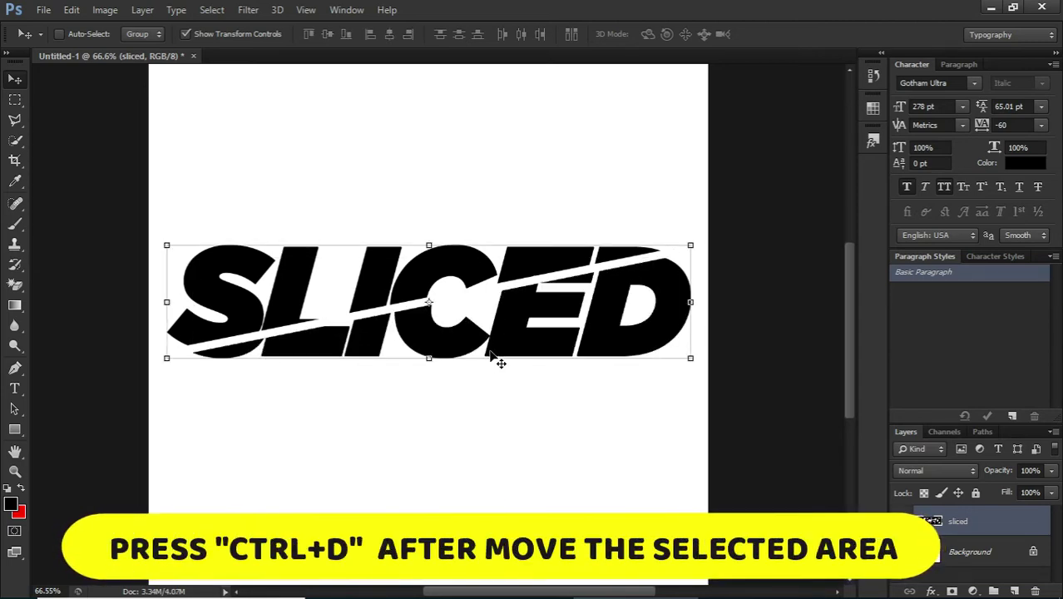
{"action": "right_click", "coordinate": [489, 465]}
{"action": "left_click", "coordinate": [516, 470]}
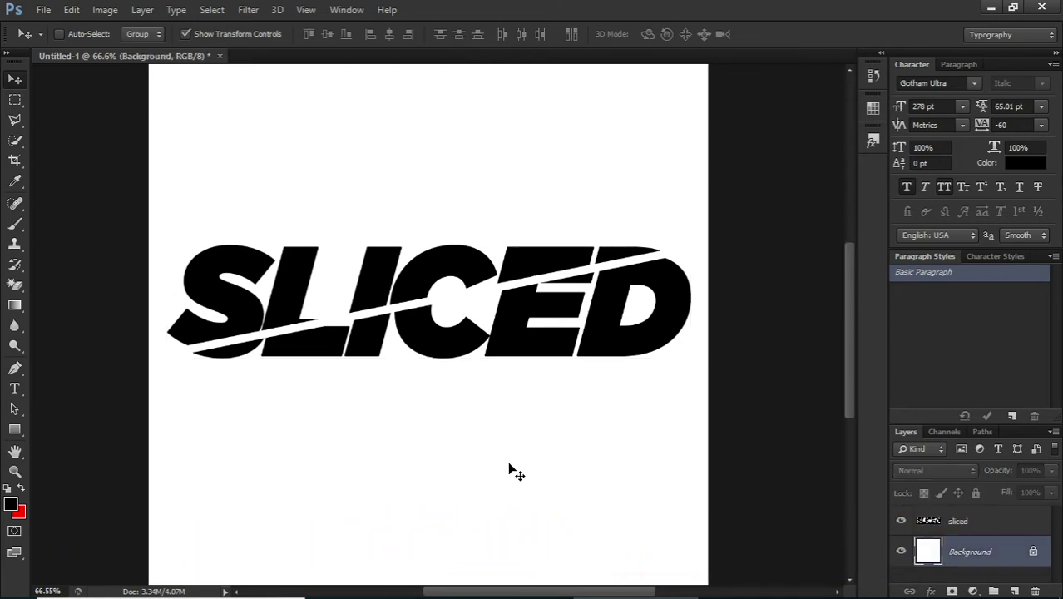
{"action": "scroll", "coordinate": [509, 471], "scroll_direction": "up", "scroll_amount": 3}
{"action": "left_click_drag", "start_coordinate": [434, 426], "coordinate": [477, 501]}
{"action": "scroll", "coordinate": [476, 508], "scroll_direction": "up", "scroll_amount": 1}
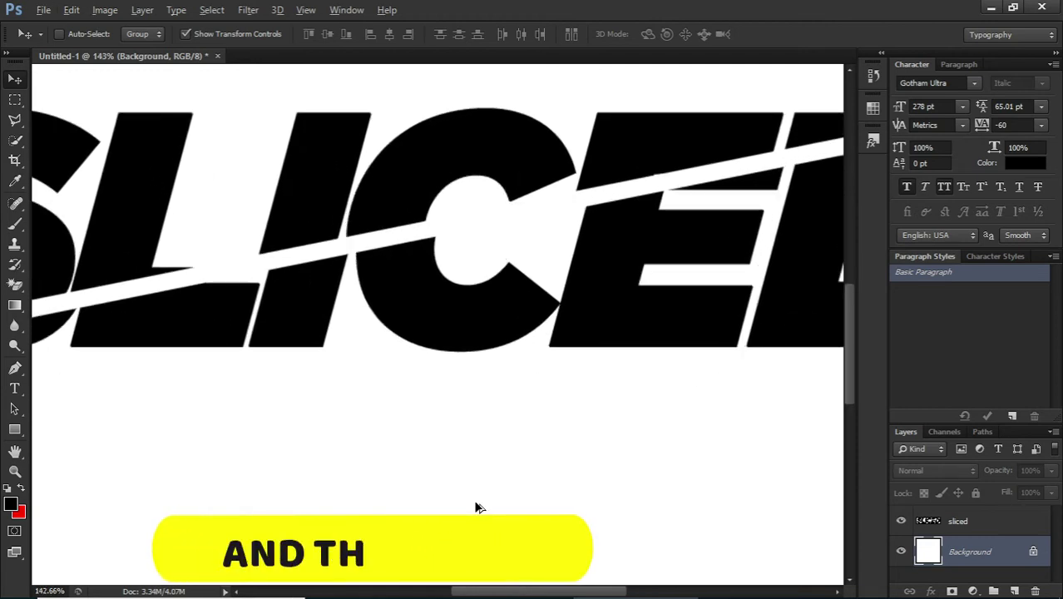
{"action": "scroll", "coordinate": [477, 507], "scroll_direction": "down", "scroll_amount": 4}
{"action": "scroll", "coordinate": [476, 508], "scroll_direction": "up", "scroll_amount": 1}
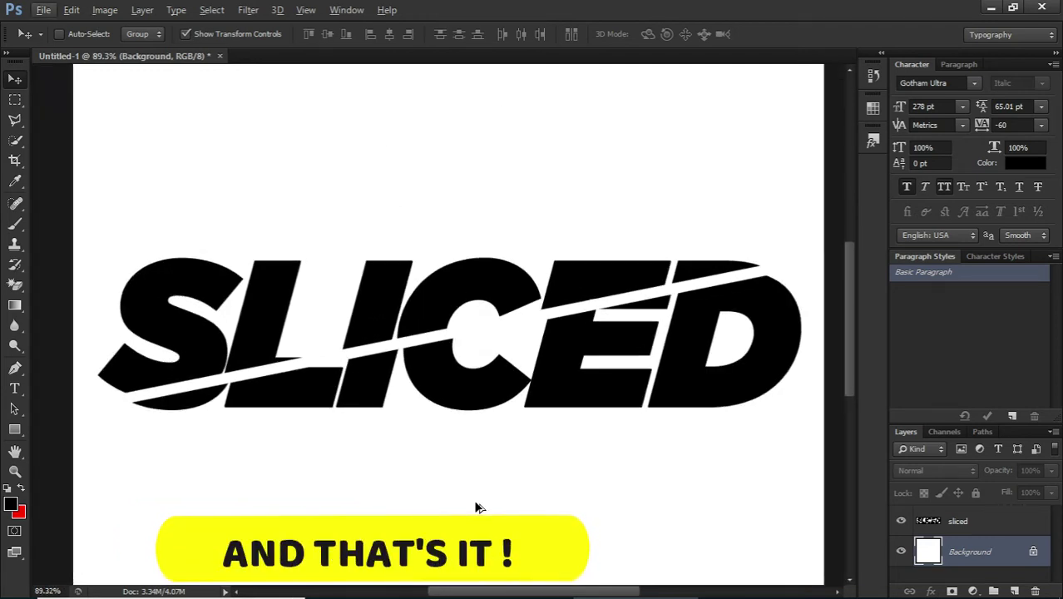
{"action": "left_click_drag", "start_coordinate": [478, 434], "coordinate": [470, 427]}
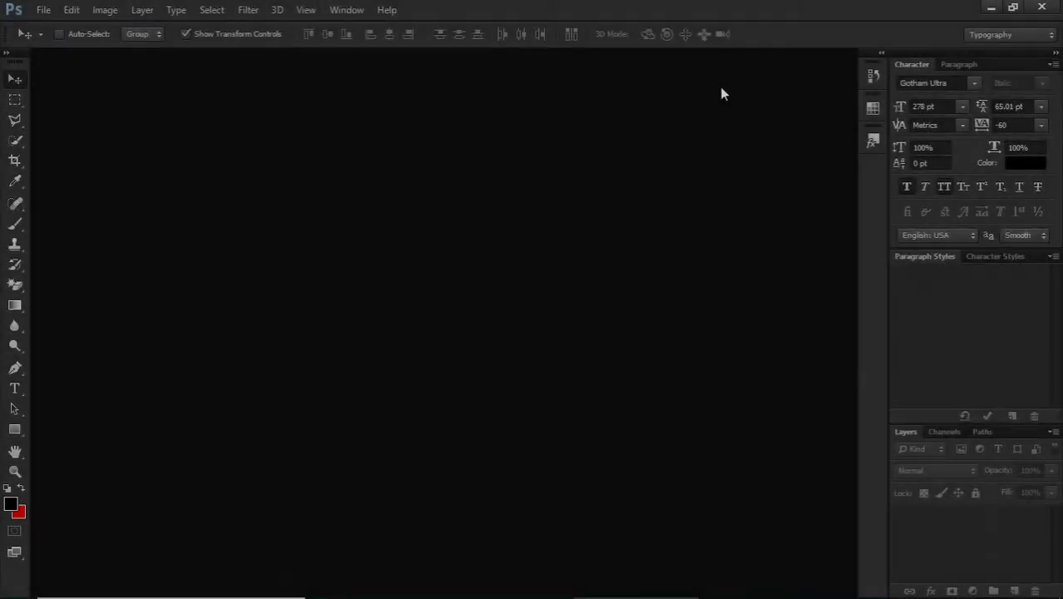
Step: Open the Chrome logo image "chrome png.png"
{"action": "key", "text": "ctrl+o"}
{"action": "double_click", "coordinate": [453, 274]}
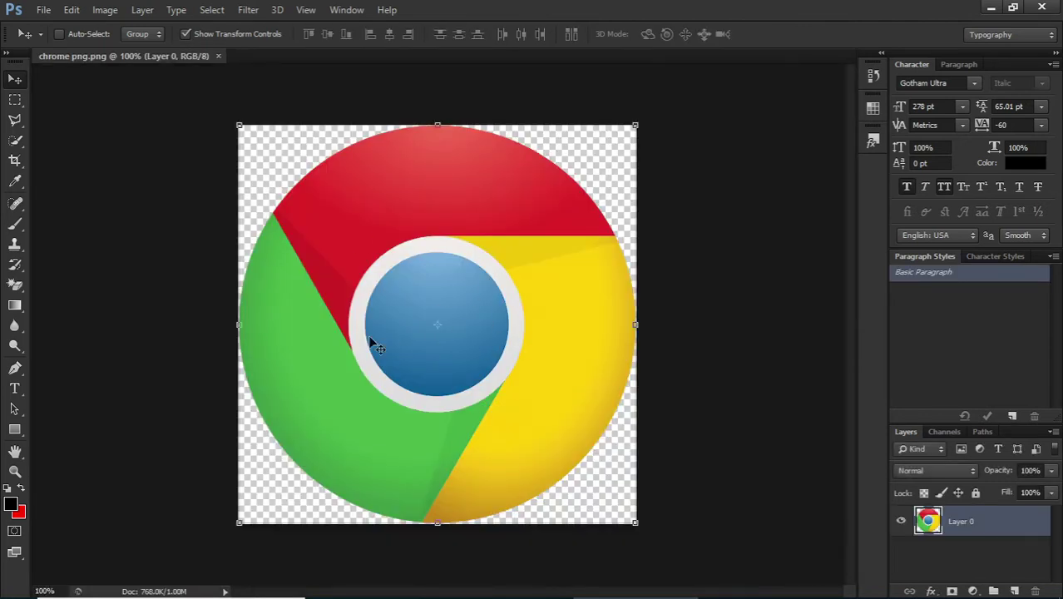
Step: Create another new document measuring 1080 by 1080 pixels with a white background for the logo
{"action": "key", "text": "ctrl+n"}
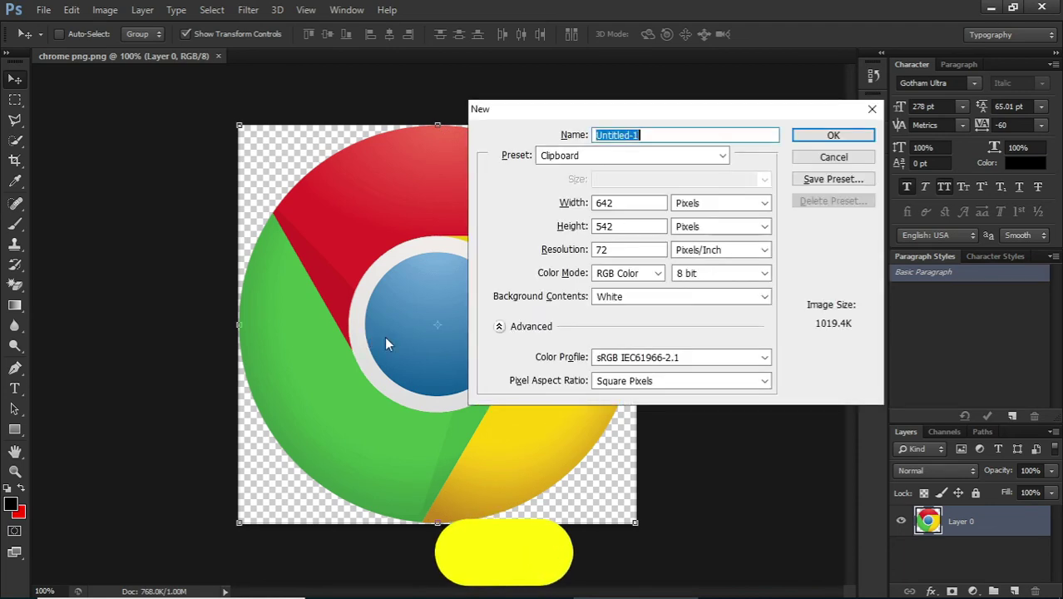
{"action": "key", "text": "Tab"}
{"action": "key", "text": "Tab"}
{"action": "type", "text": "10"}
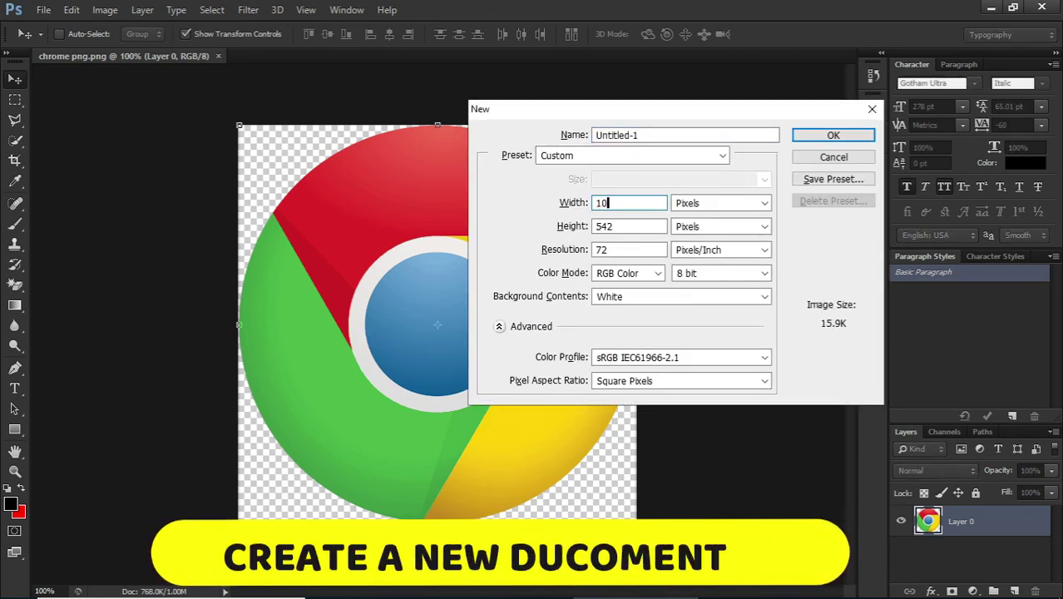
{"action": "type", "text": "80"}
{"action": "key", "text": "Tab"}
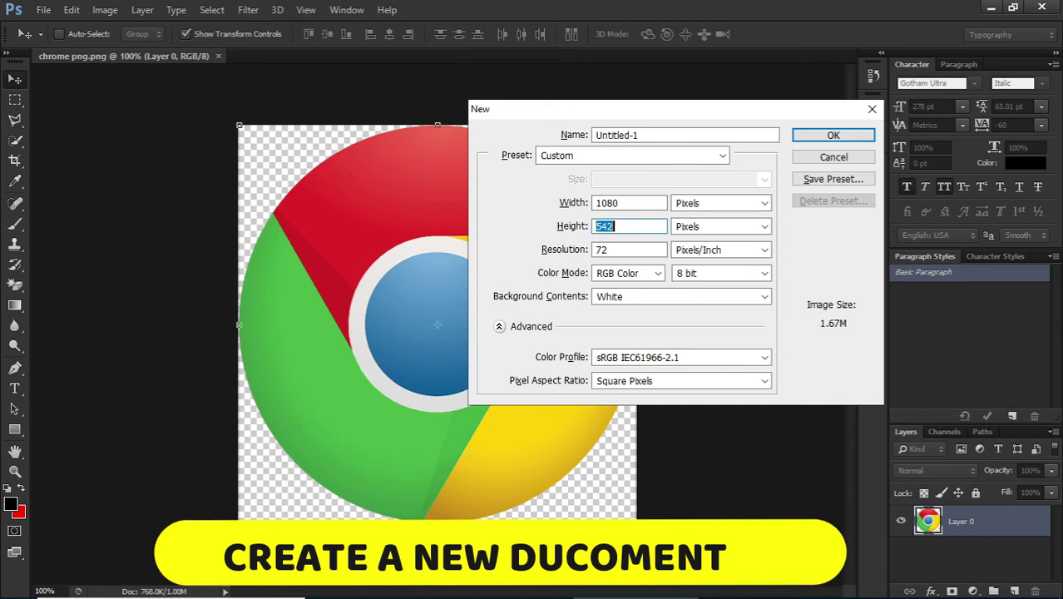
{"action": "type", "text": "108"}
{"action": "key", "text": "Escape"}
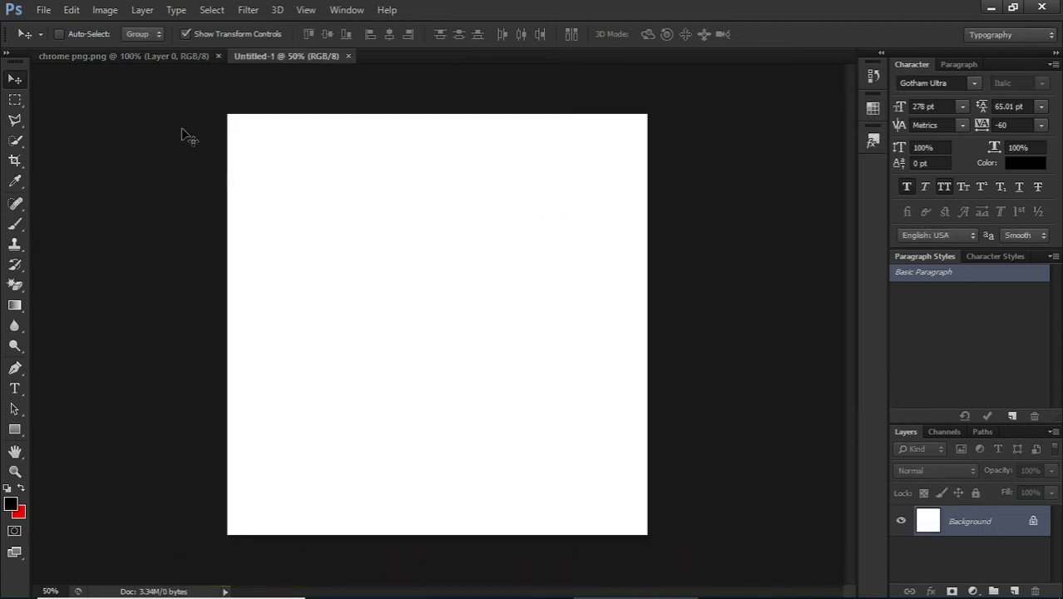
Step: Copy the Chrome logo from its image into the new blank document and place it near the centre of the canvas
{"action": "left_click", "coordinate": [167, 57]}
{"action": "mouse_move", "coordinate": [434, 375]}
{"action": "left_mouse_down"}
{"action": "mouse_move", "coordinate": [292, 200]}
{"action": "mouse_move", "coordinate": [277, 72]}
{"action": "mouse_move", "coordinate": [265, 56]}
{"action": "mouse_move", "coordinate": [281, 64]}
{"action": "mouse_move", "coordinate": [431, 308]}
{"action": "mouse_move", "coordinate": [446, 349]}
{"action": "mouse_move", "coordinate": [432, 362]}
{"action": "mouse_move", "coordinate": [442, 364]}
{"action": "left_mouse_up"}
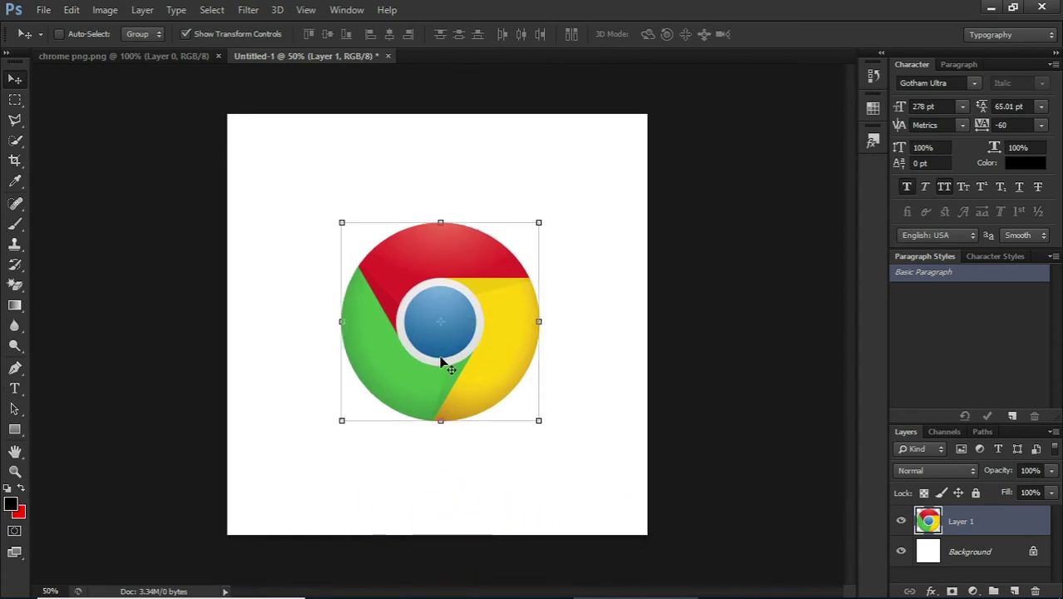
Step: Convert the Chrome logo layer to a smart object and enlarge the logo proportionally, keeping it near the centre of the canvas
{"action": "right_click", "coordinate": [963, 530]}
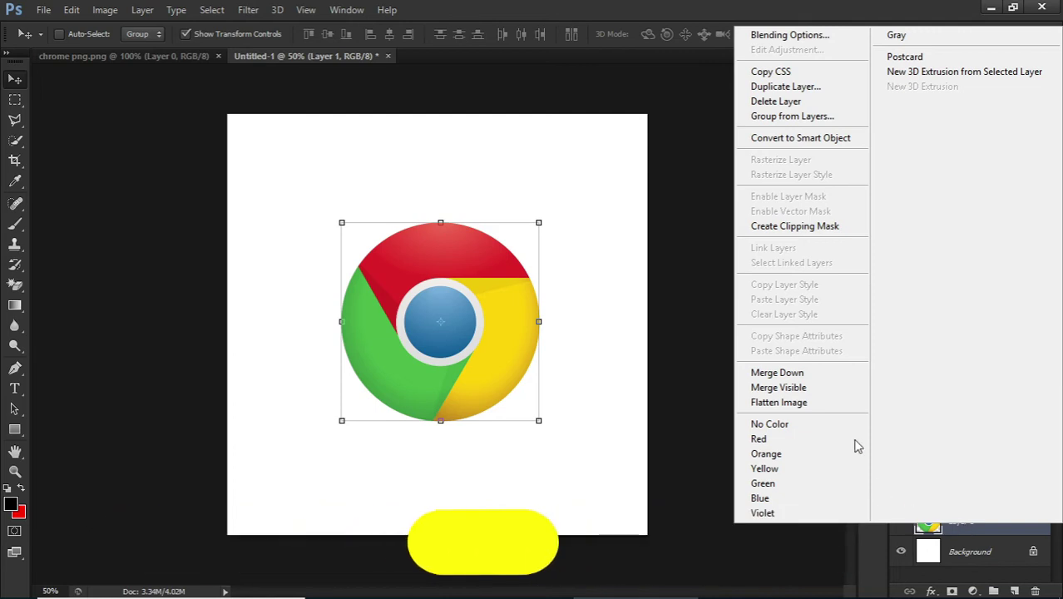
{"action": "left_click", "coordinate": [804, 140]}
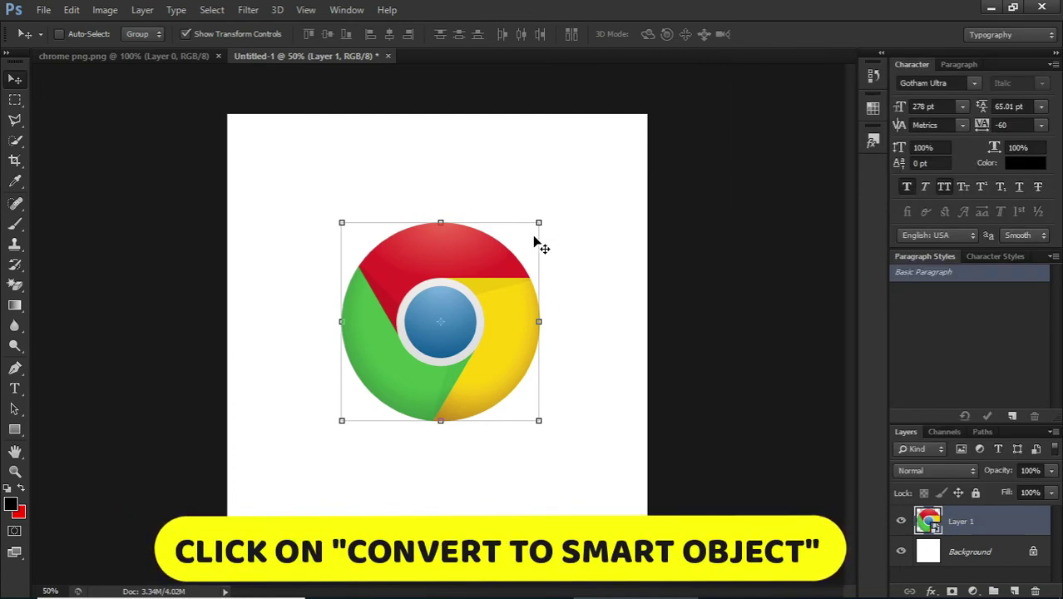
{"action": "key", "text": "ctrl+t"}
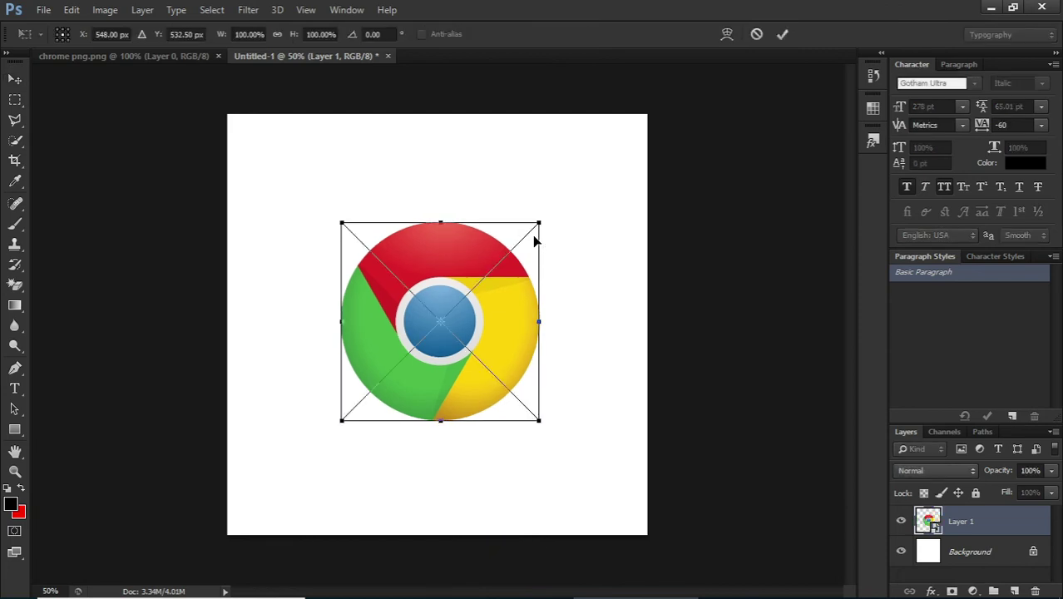
{"action": "left_click_drag", "start_coordinate": [539, 222], "coordinate": [581, 169]}
{"action": "left_click_drag", "start_coordinate": [550, 302], "coordinate": [527, 320]}
{"action": "key", "text": "Return"}
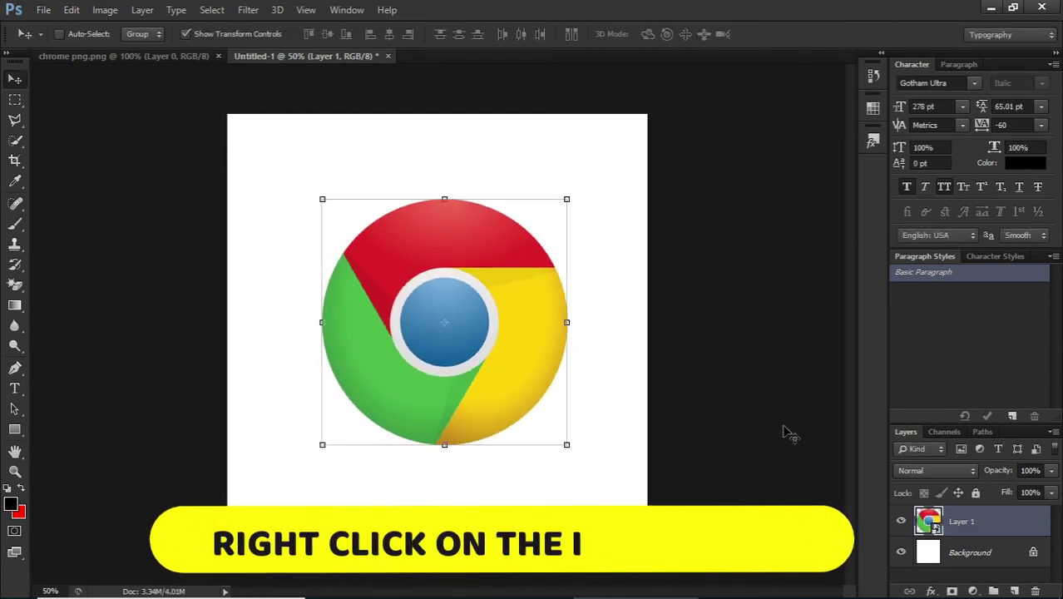
Step: Rasterize the logo layer and use the Polygonal Lasso to select the part of the logo below a rising diagonal through its centre
{"action": "right_click", "coordinate": [973, 530]}
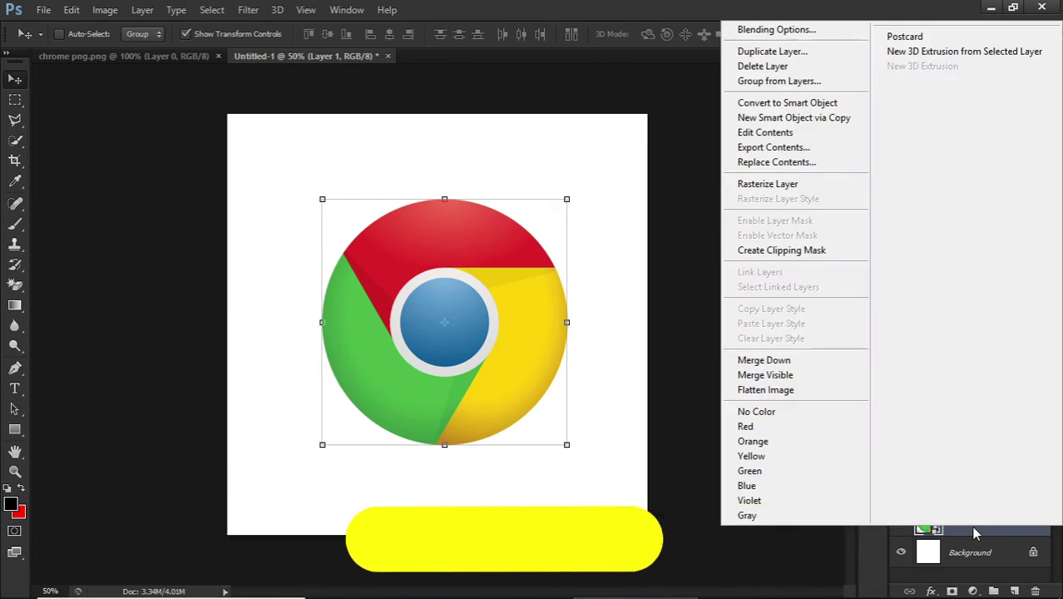
{"action": "left_click", "coordinate": [769, 187]}
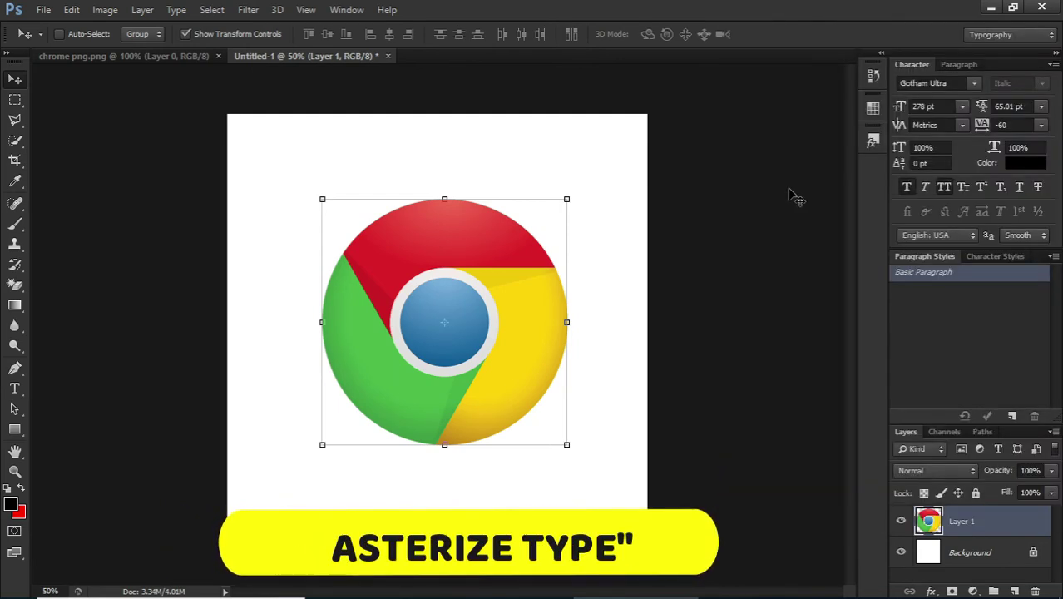
{"action": "left_click", "coordinate": [16, 119]}
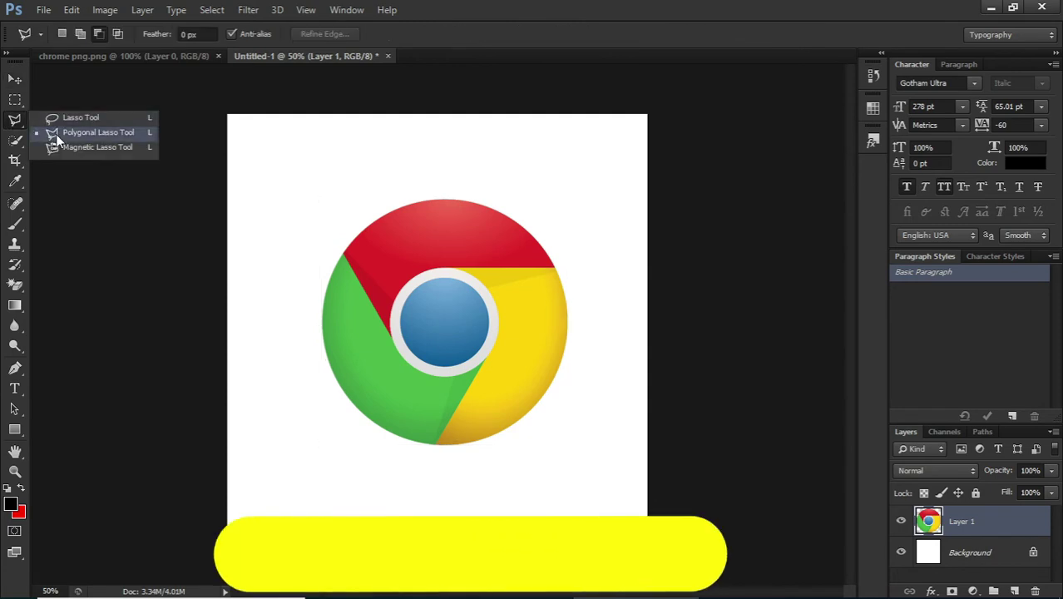
{"action": "left_click", "coordinate": [79, 133]}
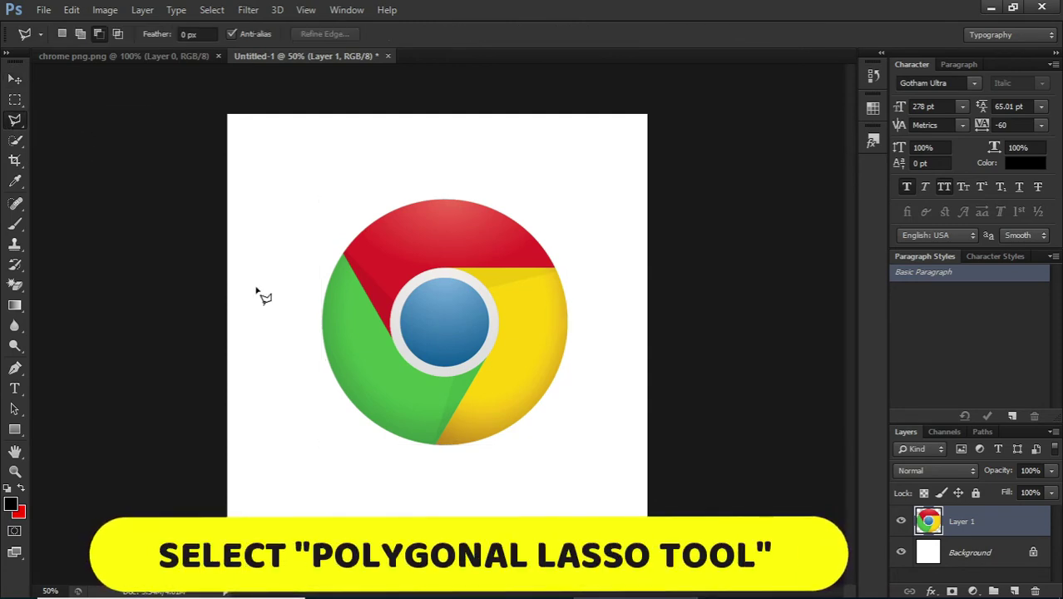
{"action": "left_click", "coordinate": [280, 411]}
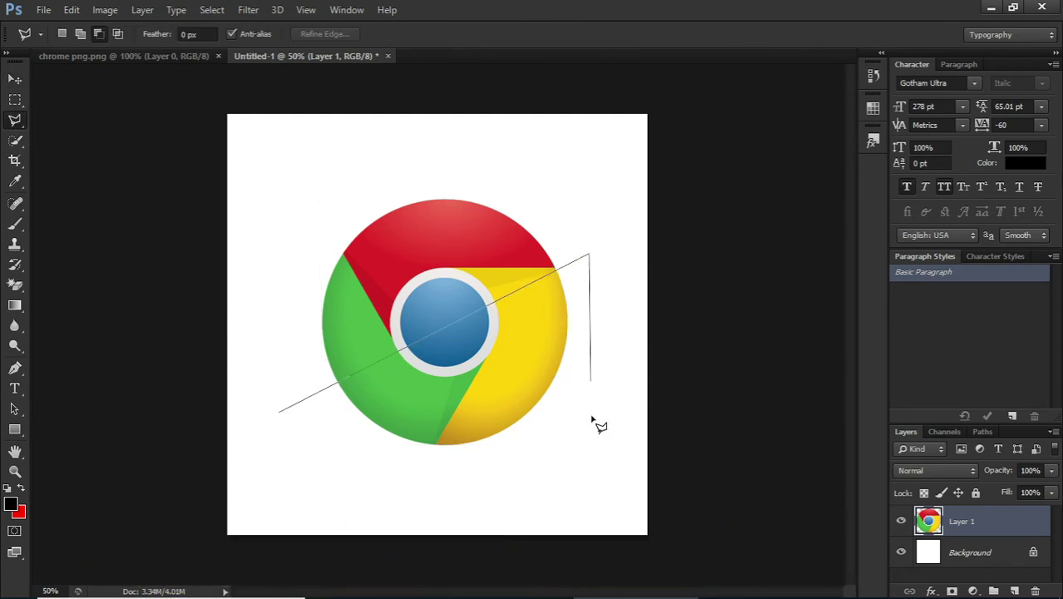
{"action": "left_click", "coordinate": [591, 477]}
{"action": "left_click", "coordinate": [279, 491]}
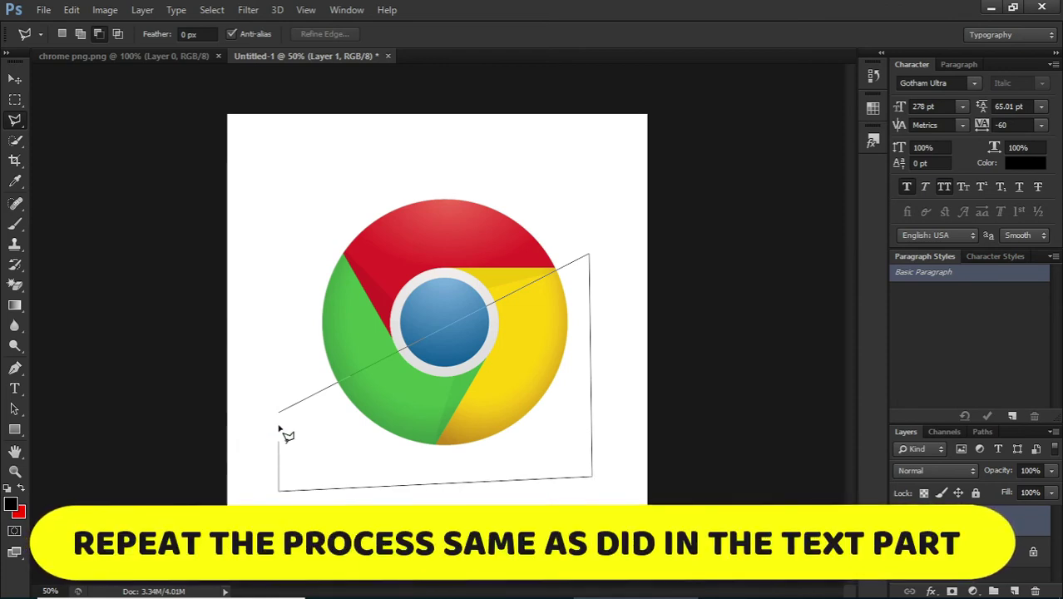
{"action": "left_click", "coordinate": [280, 411]}
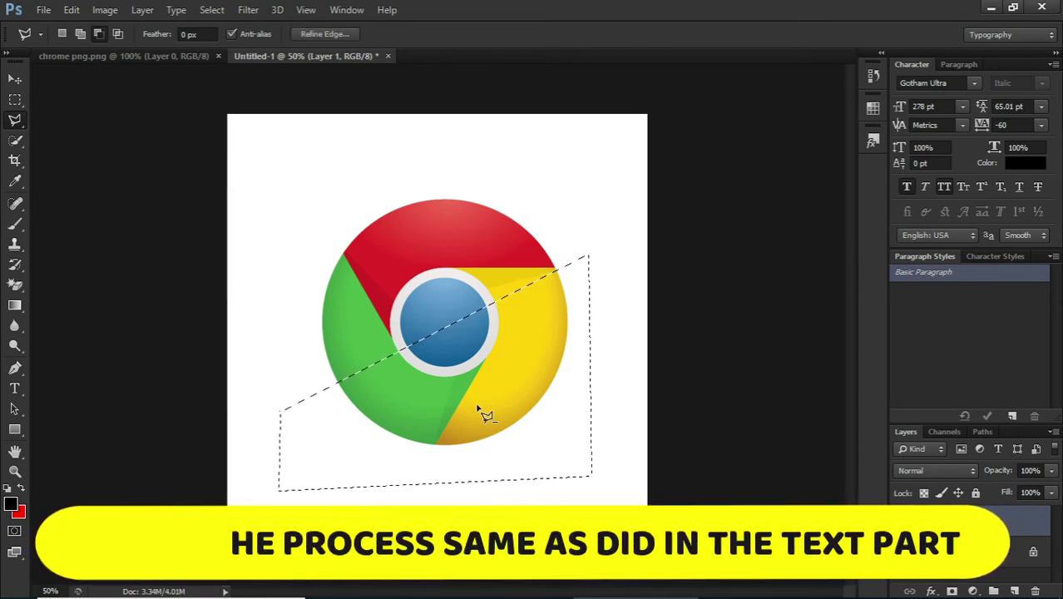
Step: Try opening a diagonal gap by shifting the selected lower half of the logo slightly to the right, and undo the shift
{"action": "key", "text": "v"}
{"action": "mouse_move", "coordinate": [482, 405]}
{"action": "left_mouse_down"}
{"action": "mouse_move", "coordinate": [483, 413]}
{"action": "mouse_move", "coordinate": [499, 400]}
{"action": "left_mouse_up"}
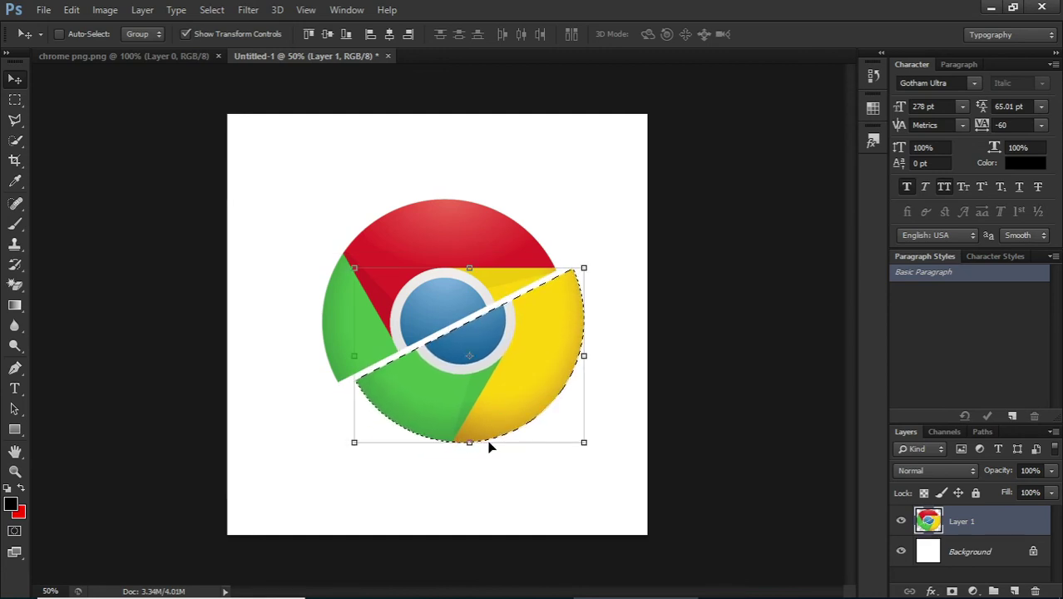
{"action": "key", "text": "ctrl+d"}
{"action": "right_click", "coordinate": [482, 505]}
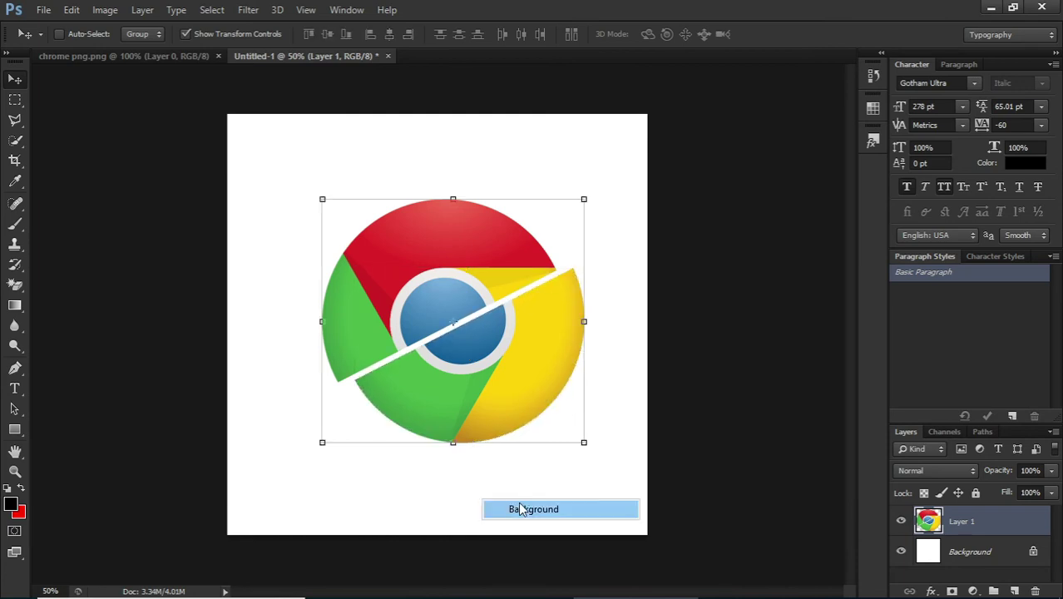
{"action": "left_click", "coordinate": [519, 508]}
{"action": "scroll", "coordinate": [492, 507], "scroll_direction": "up", "scroll_amount": 3}
{"action": "scroll", "coordinate": [492, 507], "scroll_direction": "down", "scroll_amount": 3}
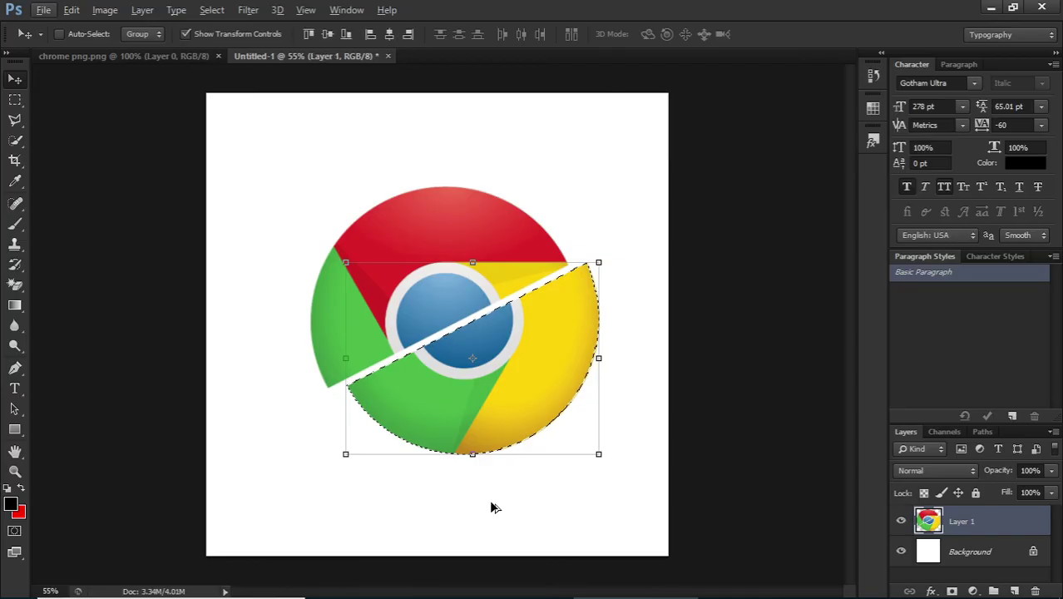
{"action": "key", "text": "ctrl+z"}
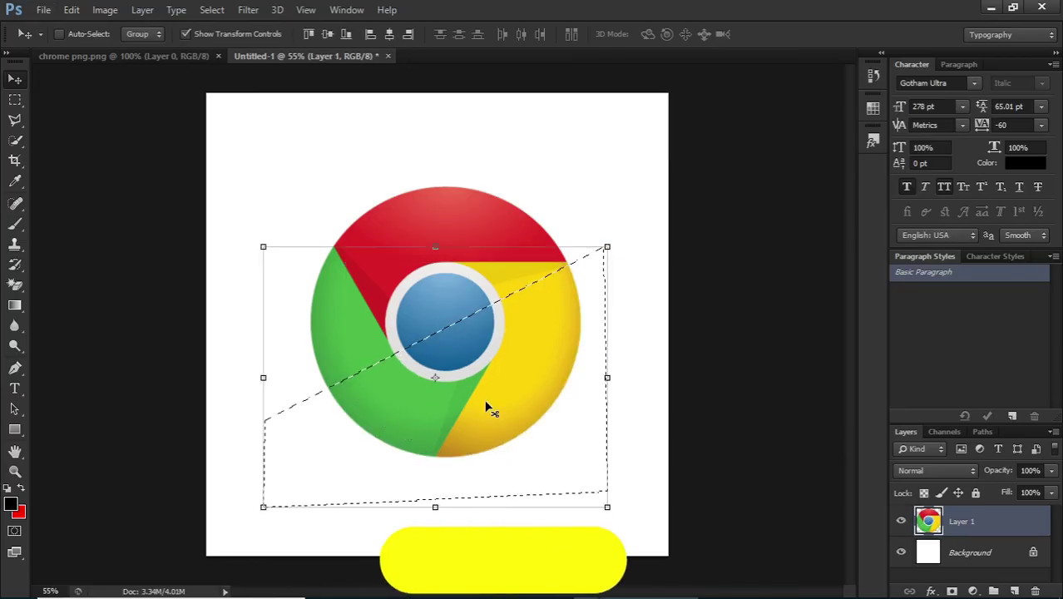
Step: Cut the selected lower half of the logo, paste it as its own layer and place it slightly overlapping the upper half
{"action": "key", "text": "ctrl+x"}
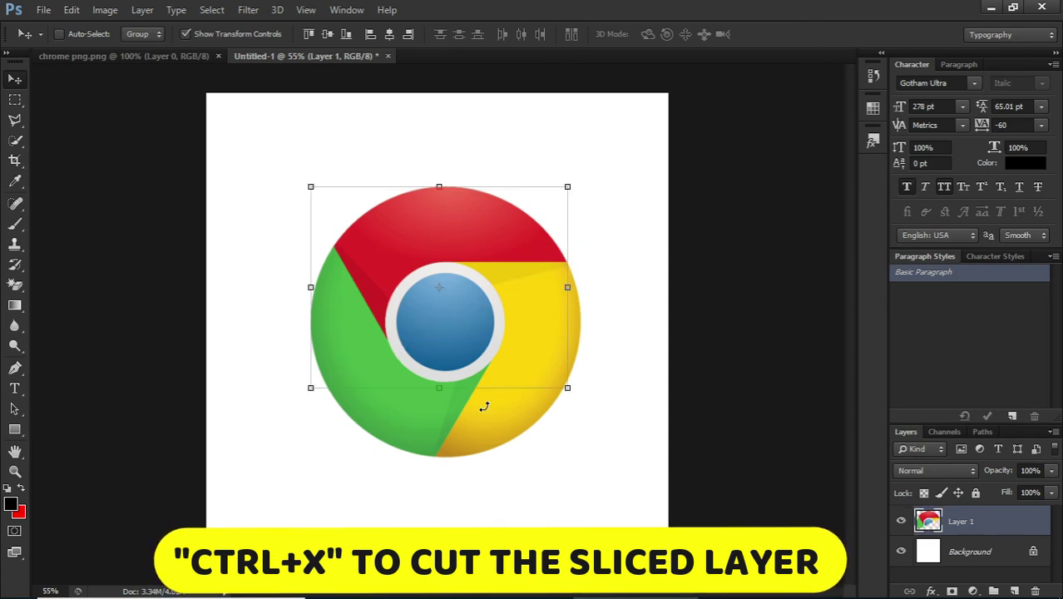
{"action": "key", "text": "ctrl+v"}
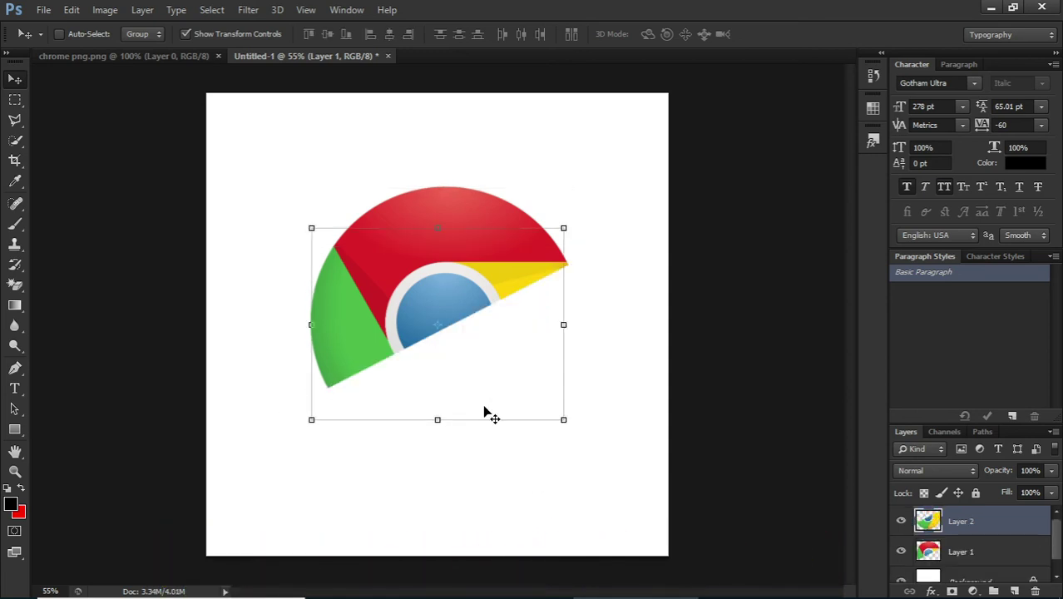
{"action": "mouse_move", "coordinate": [485, 408]}
{"action": "left_mouse_down"}
{"action": "mouse_move", "coordinate": [487, 368]}
{"action": "mouse_move", "coordinate": [481, 400]}
{"action": "mouse_move", "coordinate": [507, 499]}
{"action": "mouse_move", "coordinate": [502, 409]}
{"action": "mouse_move", "coordinate": [533, 427]}
{"action": "mouse_move", "coordinate": [479, 399]}
{"action": "left_mouse_up"}
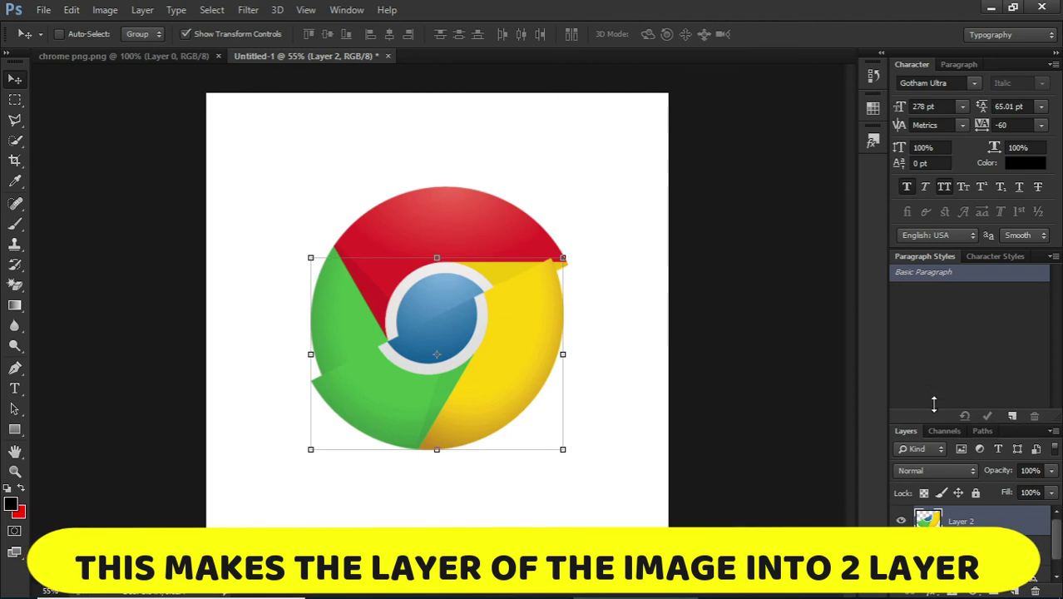
{"action": "left_click_drag", "start_coordinate": [934, 423], "coordinate": [934, 341]}
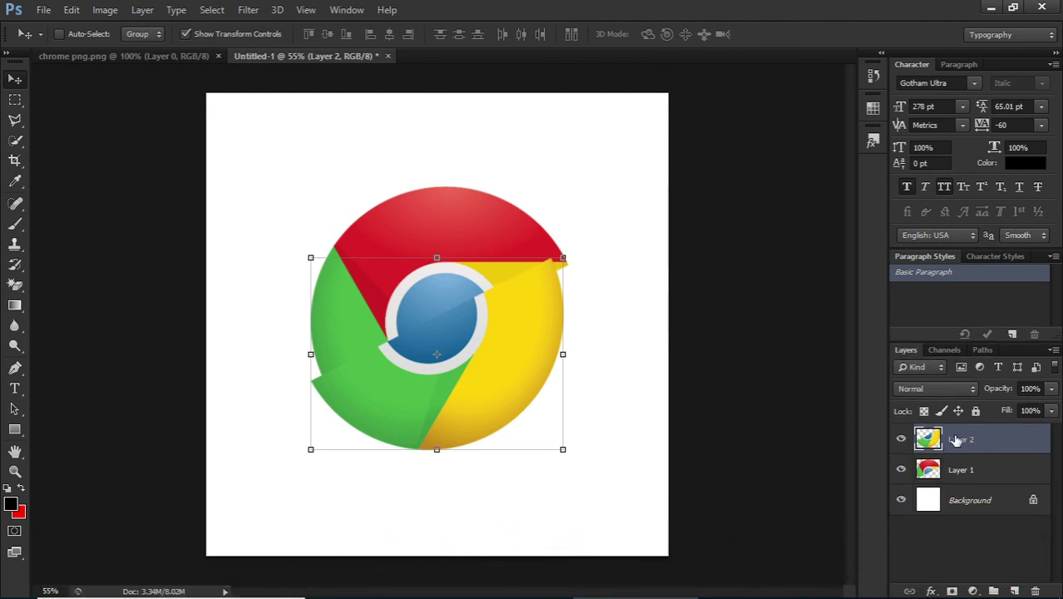
Step: Shift the upper half slightly down and left, and reposition the lower half so it overlaps the upper one with a small leftward offset
{"action": "left_click_drag", "start_coordinate": [504, 402], "coordinate": [508, 452]}
{"action": "left_click", "coordinate": [965, 471]}
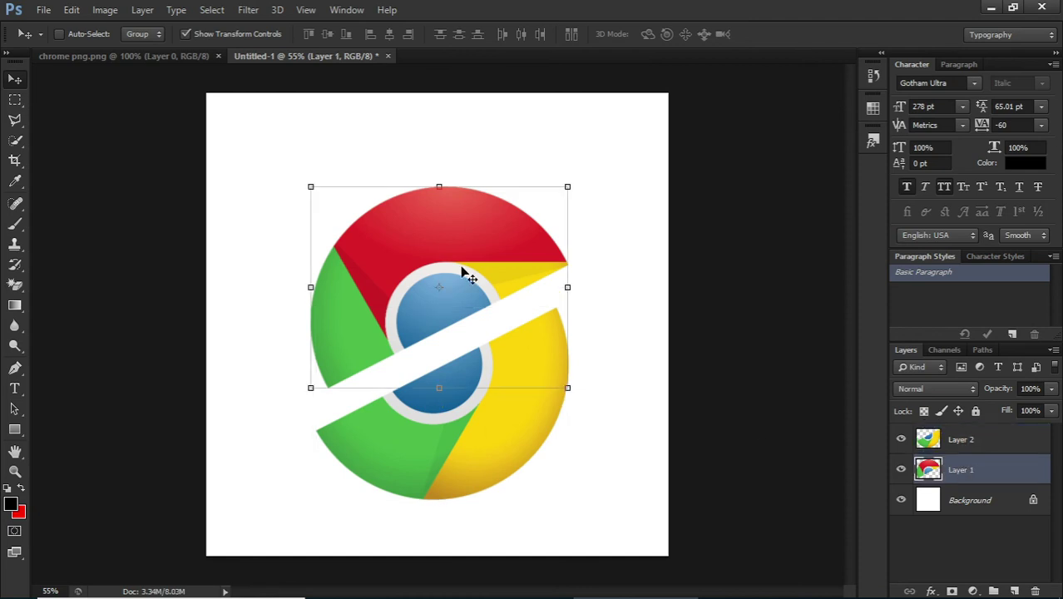
{"action": "left_click_drag", "start_coordinate": [462, 271], "coordinate": [451, 277]}
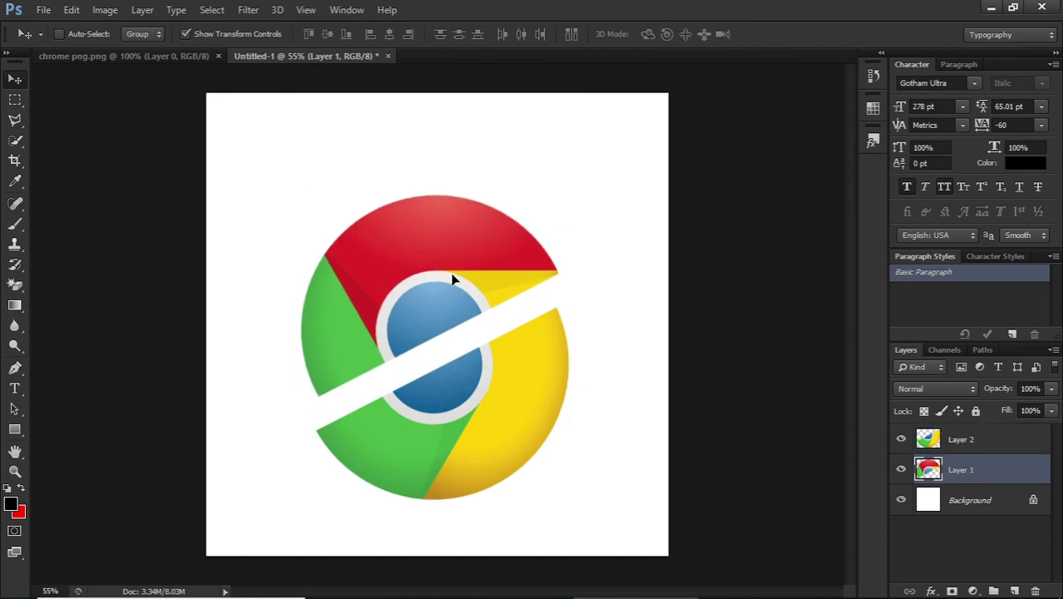
{"action": "right_click", "coordinate": [496, 430]}
{"action": "left_click", "coordinate": [508, 436]}
{"action": "left_click_drag", "start_coordinate": [491, 444], "coordinate": [459, 405]}
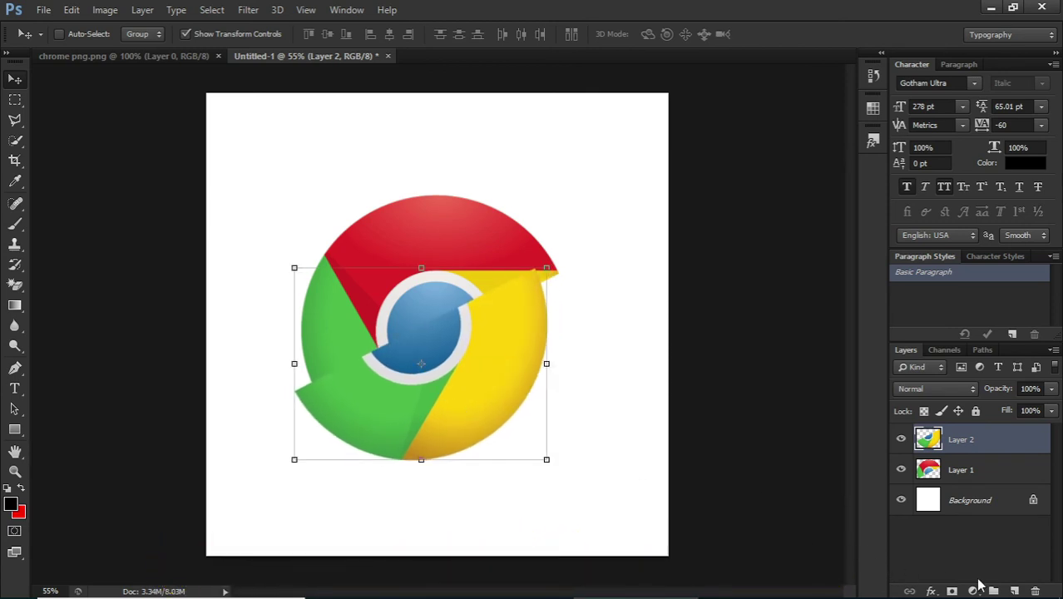
Step: Add a drop shadow to the lower half with an angle of -4°, a distance of 56 px and a size of about 35 px
{"action": "left_click", "coordinate": [930, 590]}
{"action": "key", "text": "Escape"}
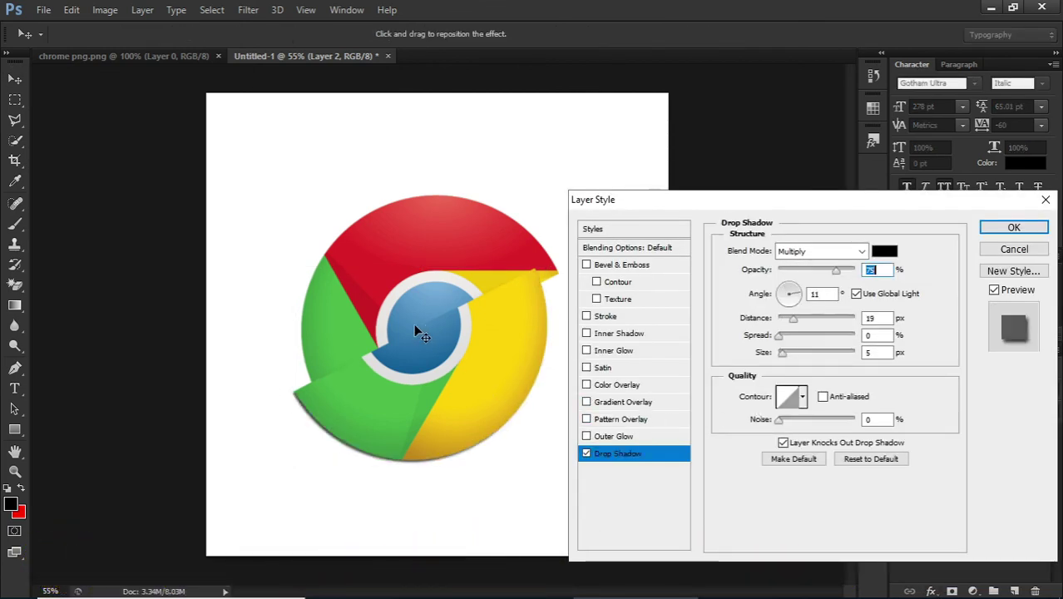
{"action": "left_click_drag", "start_coordinate": [415, 326], "coordinate": [409, 322]}
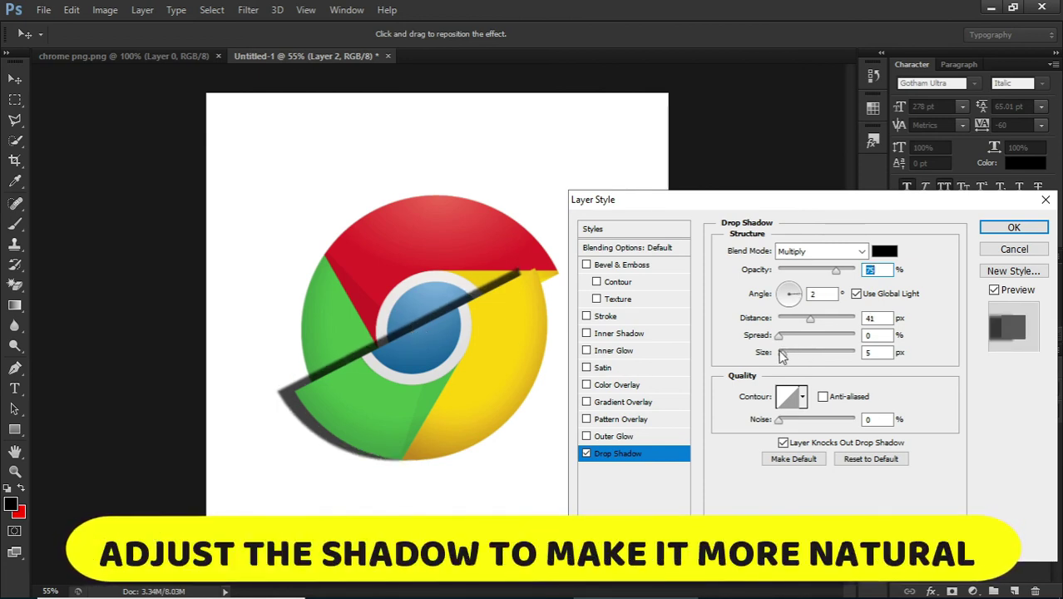
{"action": "left_click_drag", "start_coordinate": [787, 352], "coordinate": [793, 353]}
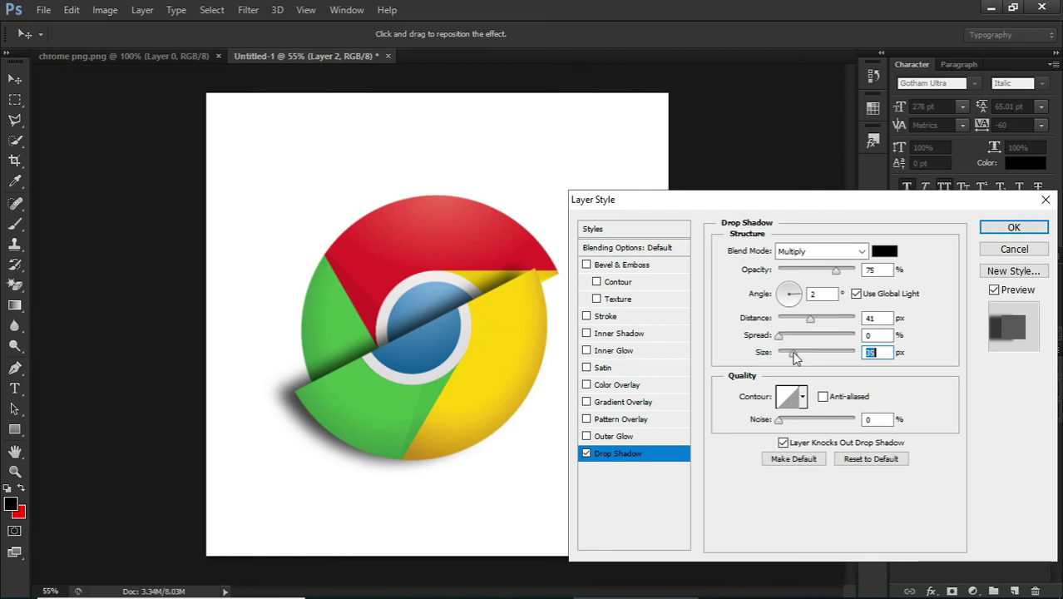
{"action": "left_click_drag", "start_coordinate": [444, 358], "coordinate": [419, 346]}
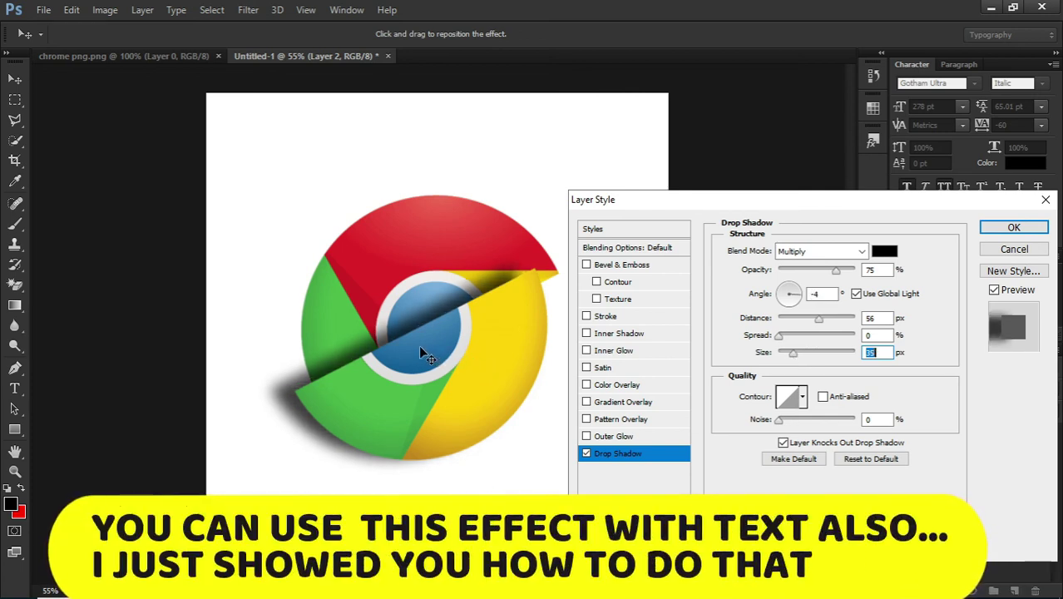
{"action": "left_click", "coordinate": [1014, 229]}
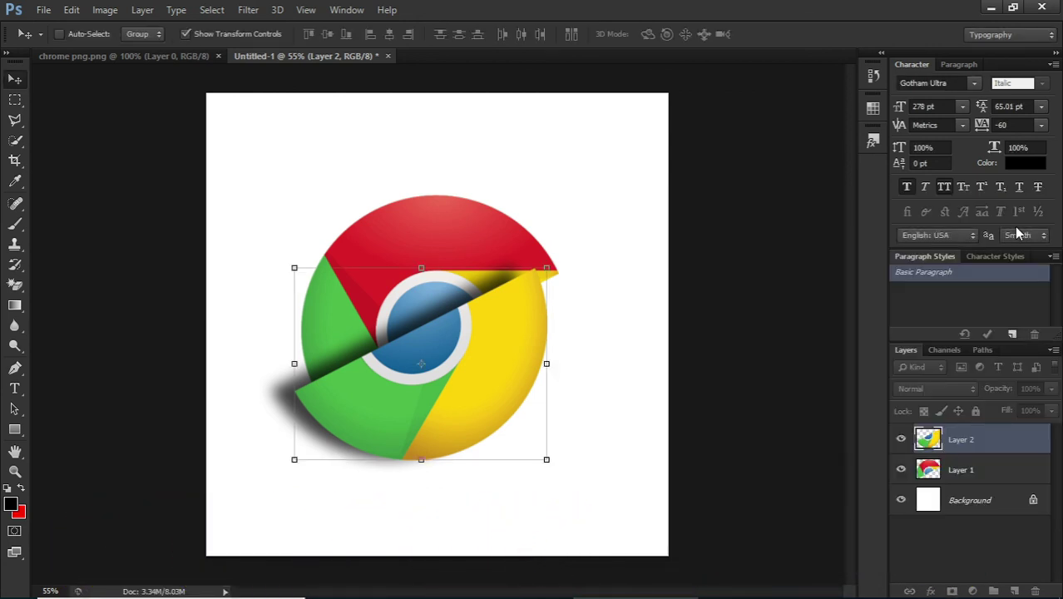
Step: Select the background layer to hide the transform box around the slice, and examine the finished sliced logo up close
{"action": "left_click", "coordinate": [690, 358]}
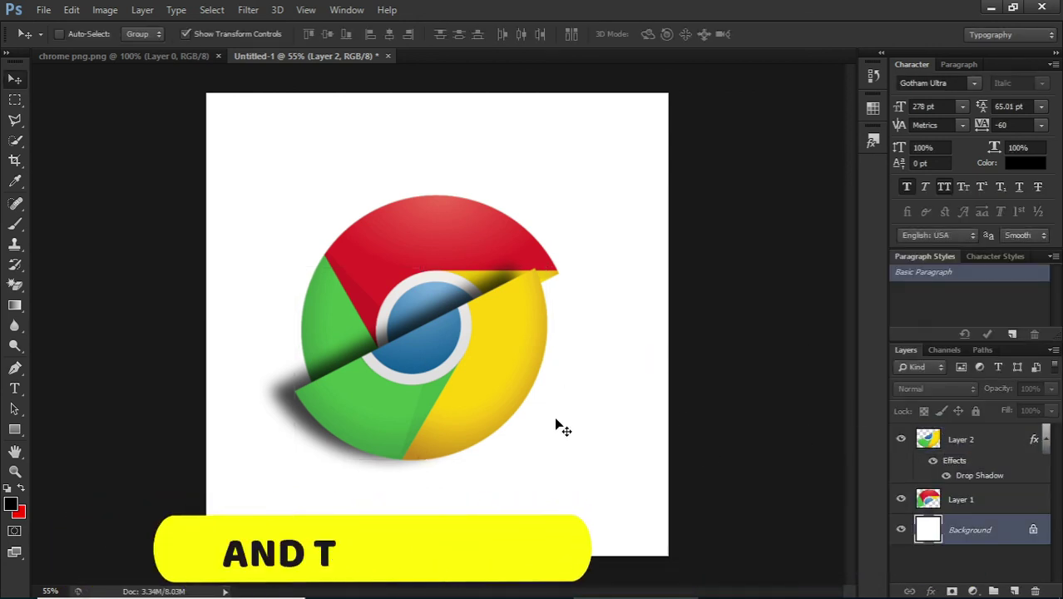
{"action": "scroll", "coordinate": [555, 422], "scroll_direction": "up", "scroll_amount": 2}
{"action": "scroll", "coordinate": [555, 424], "scroll_direction": "down", "scroll_amount": 3}
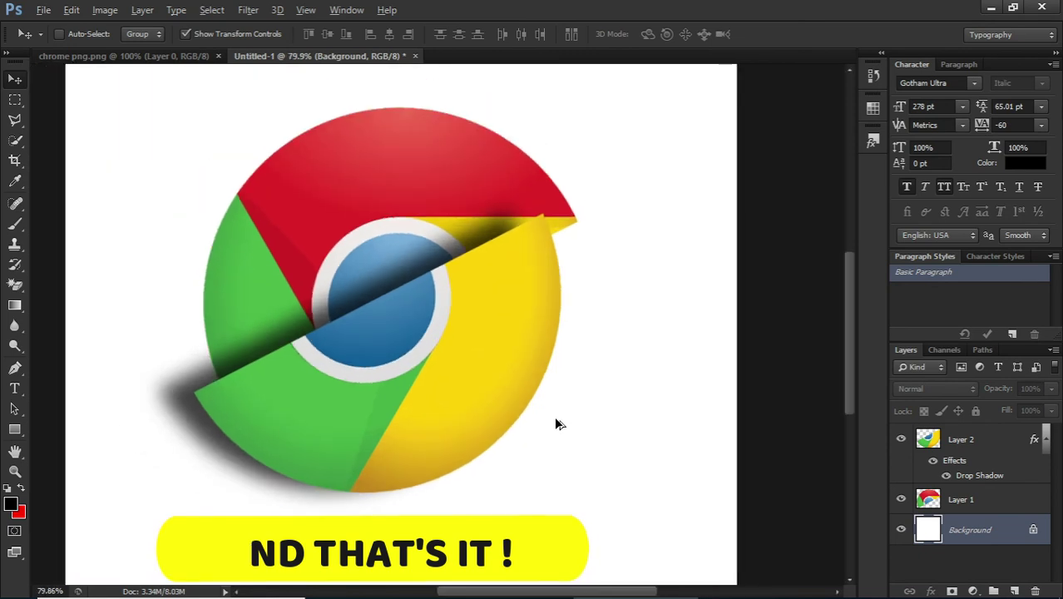
{"action": "scroll", "coordinate": [556, 424], "scroll_direction": "up", "scroll_amount": 1}
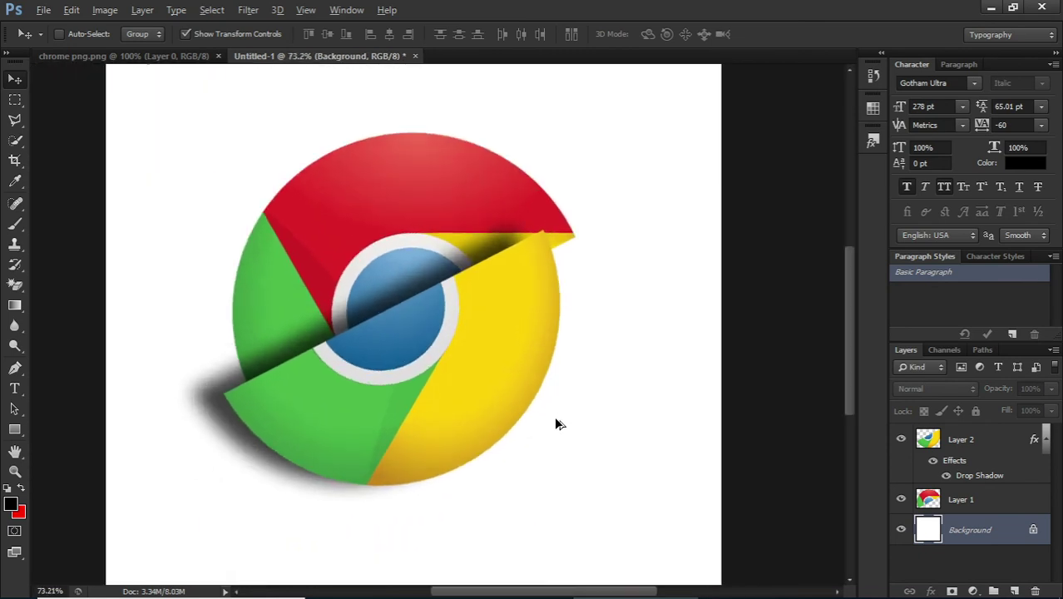